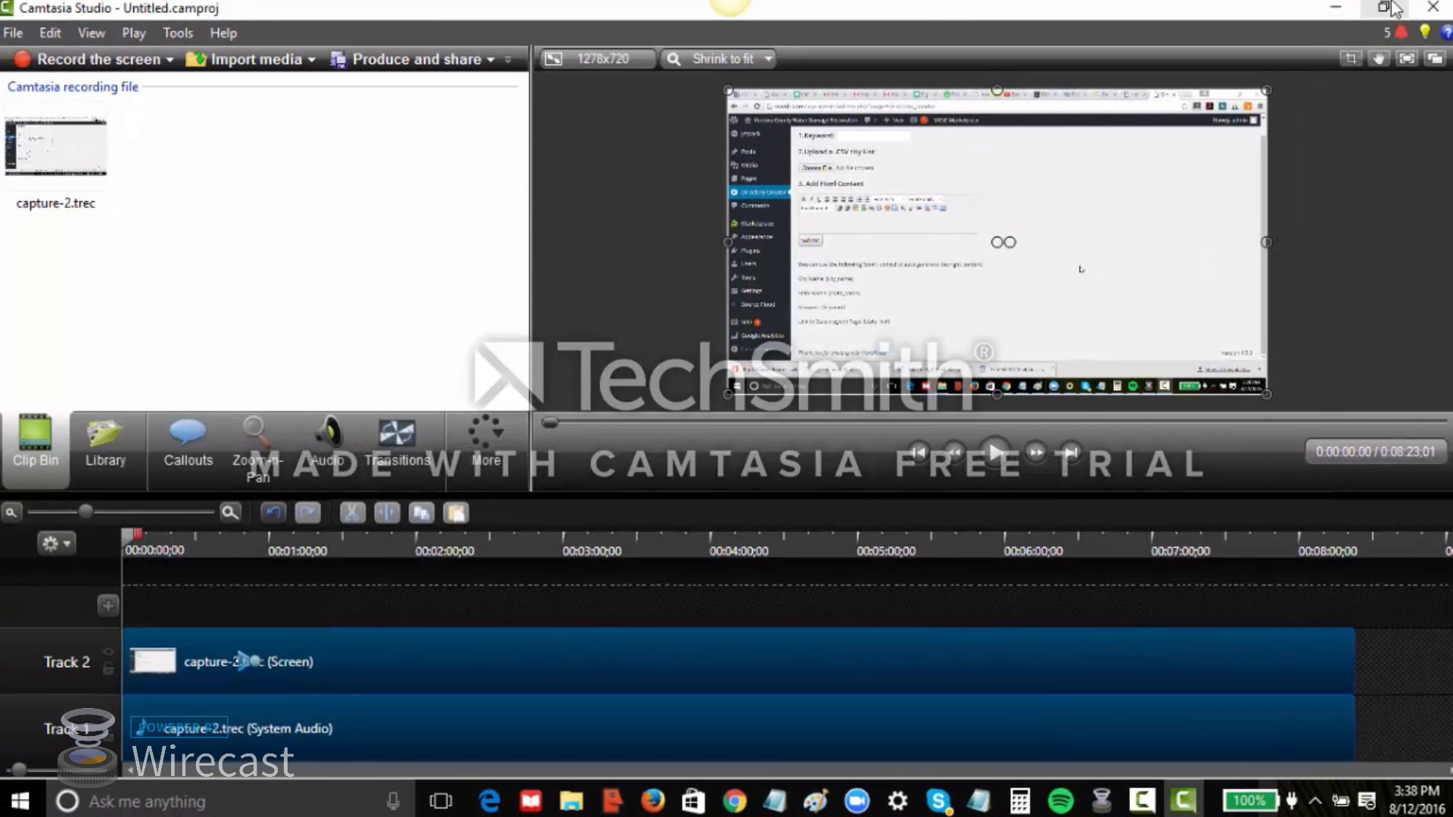
Restore down the Camtasia Studio window to reveal the web browser behind it
{"action": "left_click", "coordinate": [1385, 7]}
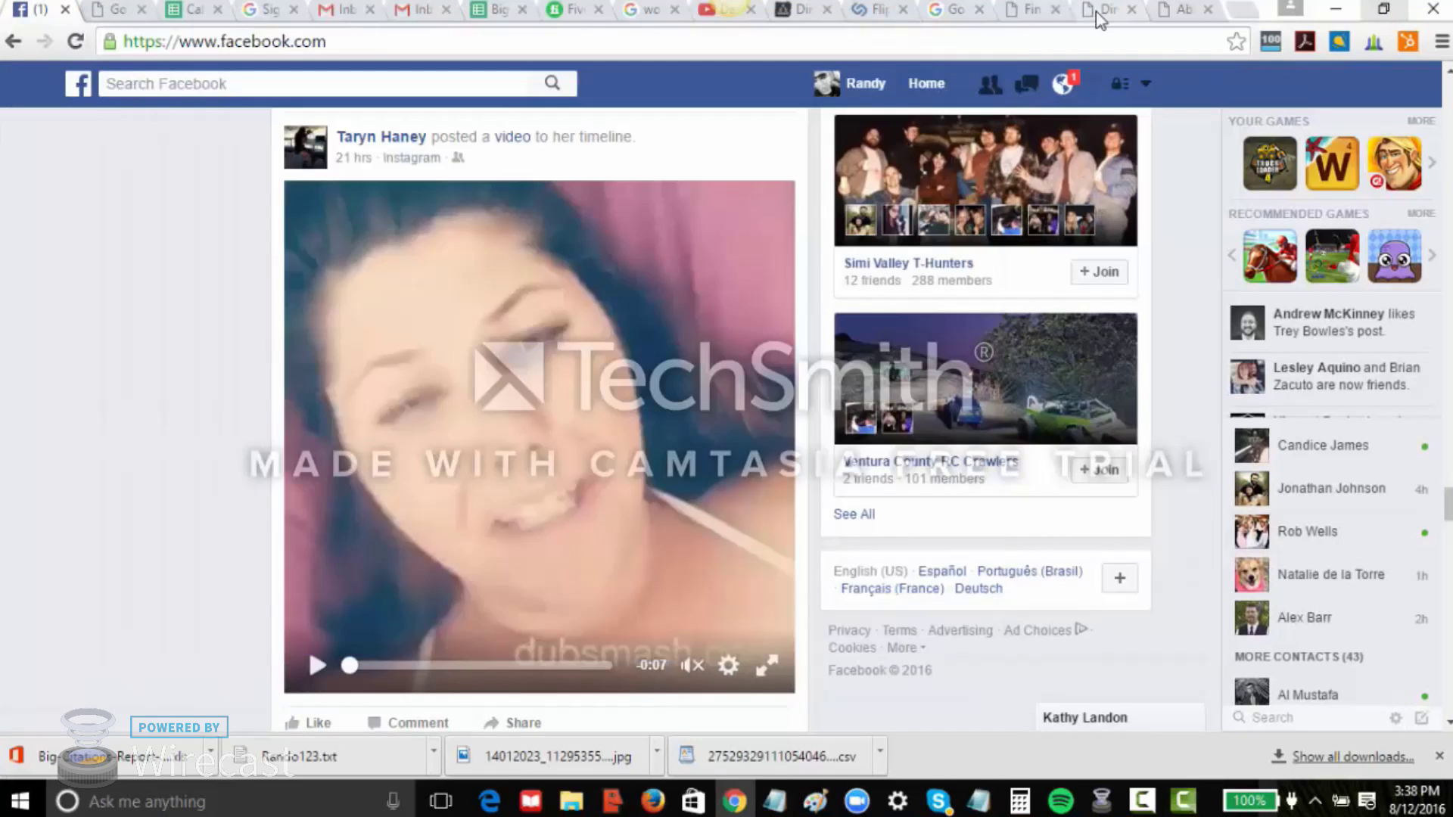
Switch to the 'Dir' browser tab showing the empty Directory Creator settings page
{"action": "left_click", "coordinate": [1107, 9]}
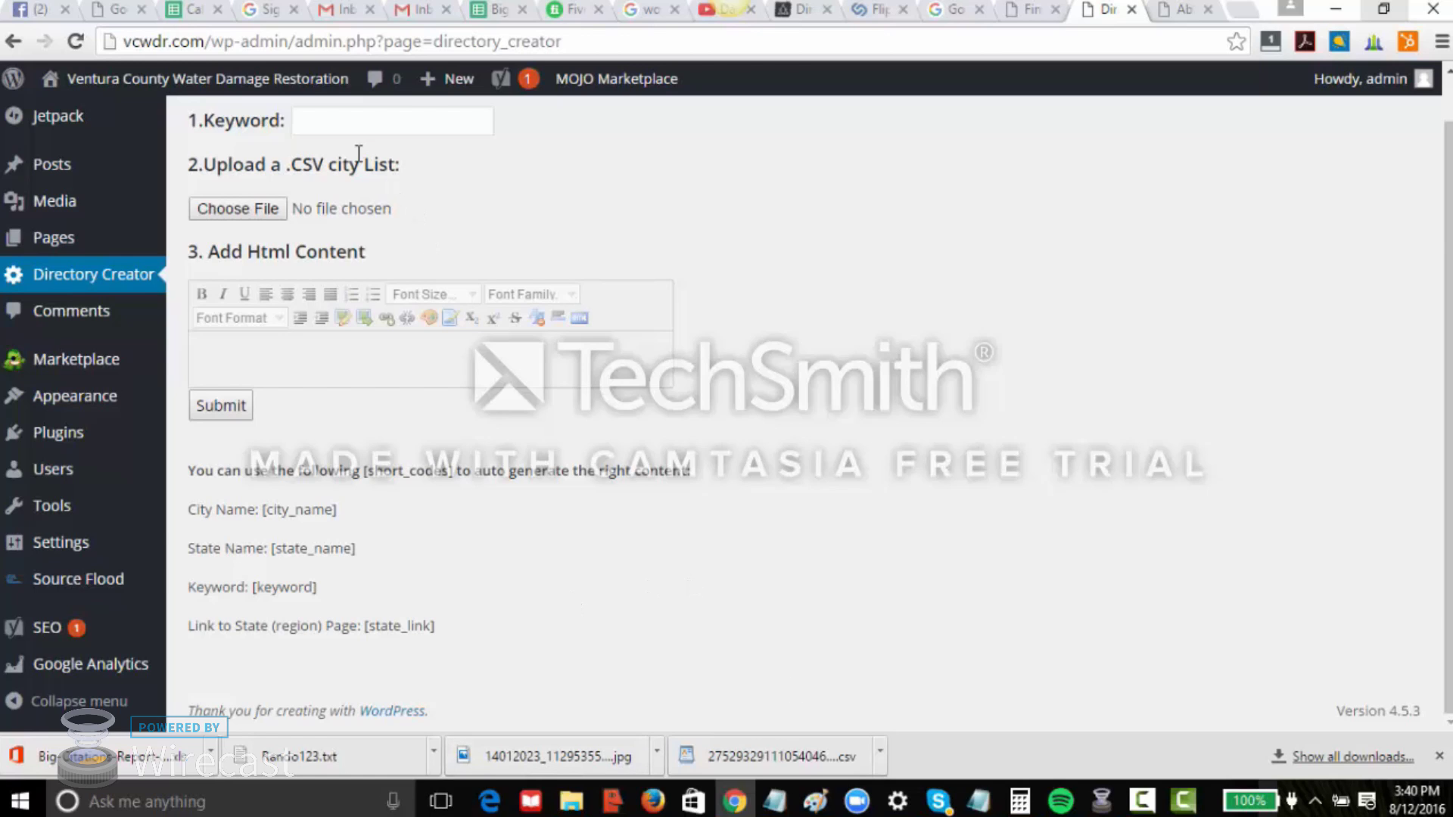
{"action": "left_click", "coordinate": [299, 123]}
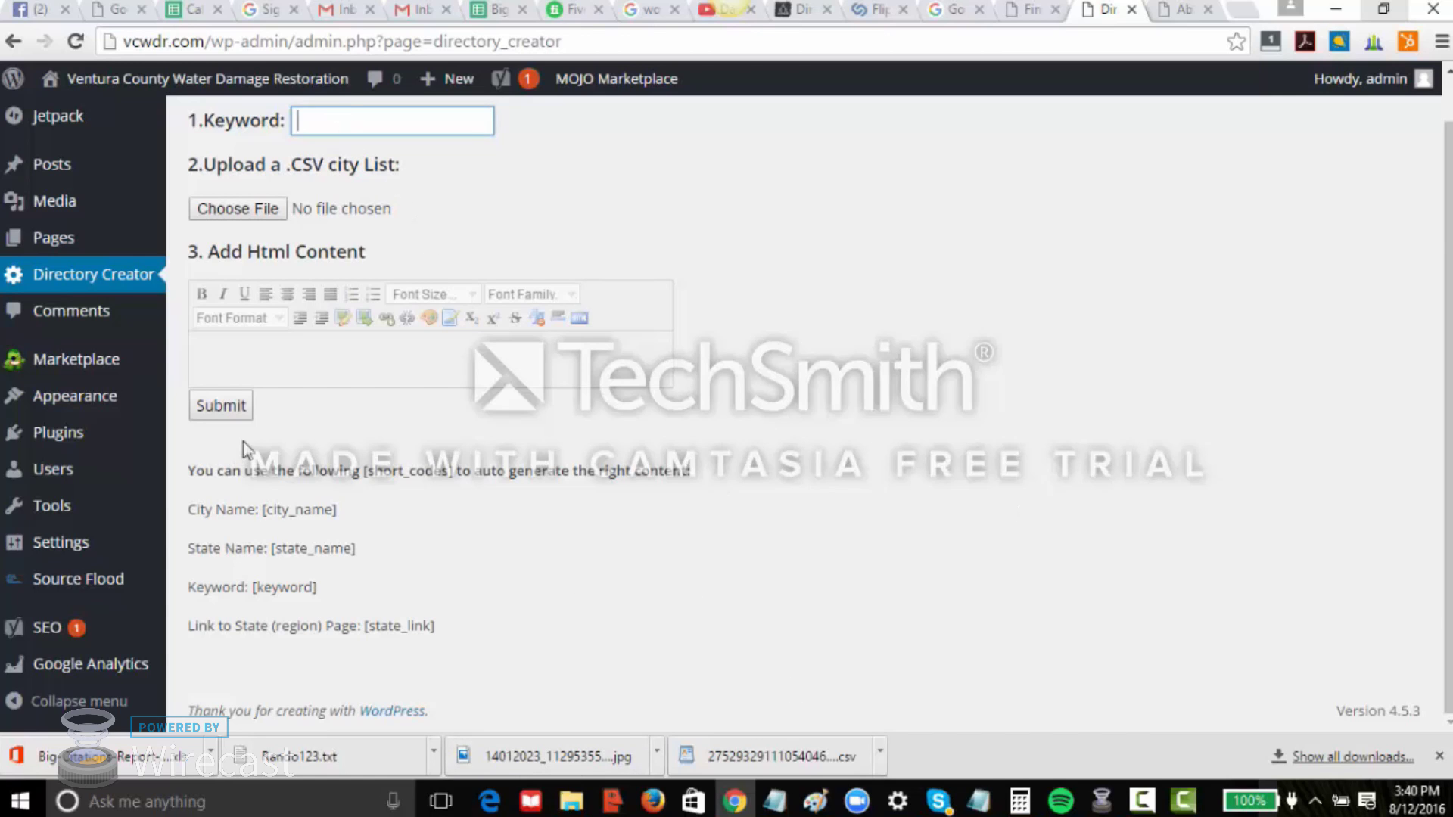
{"action": "left_click", "coordinate": [303, 361]}
{"action": "left_click_drag", "start_coordinate": [239, 529], "coordinate": [421, 593]}
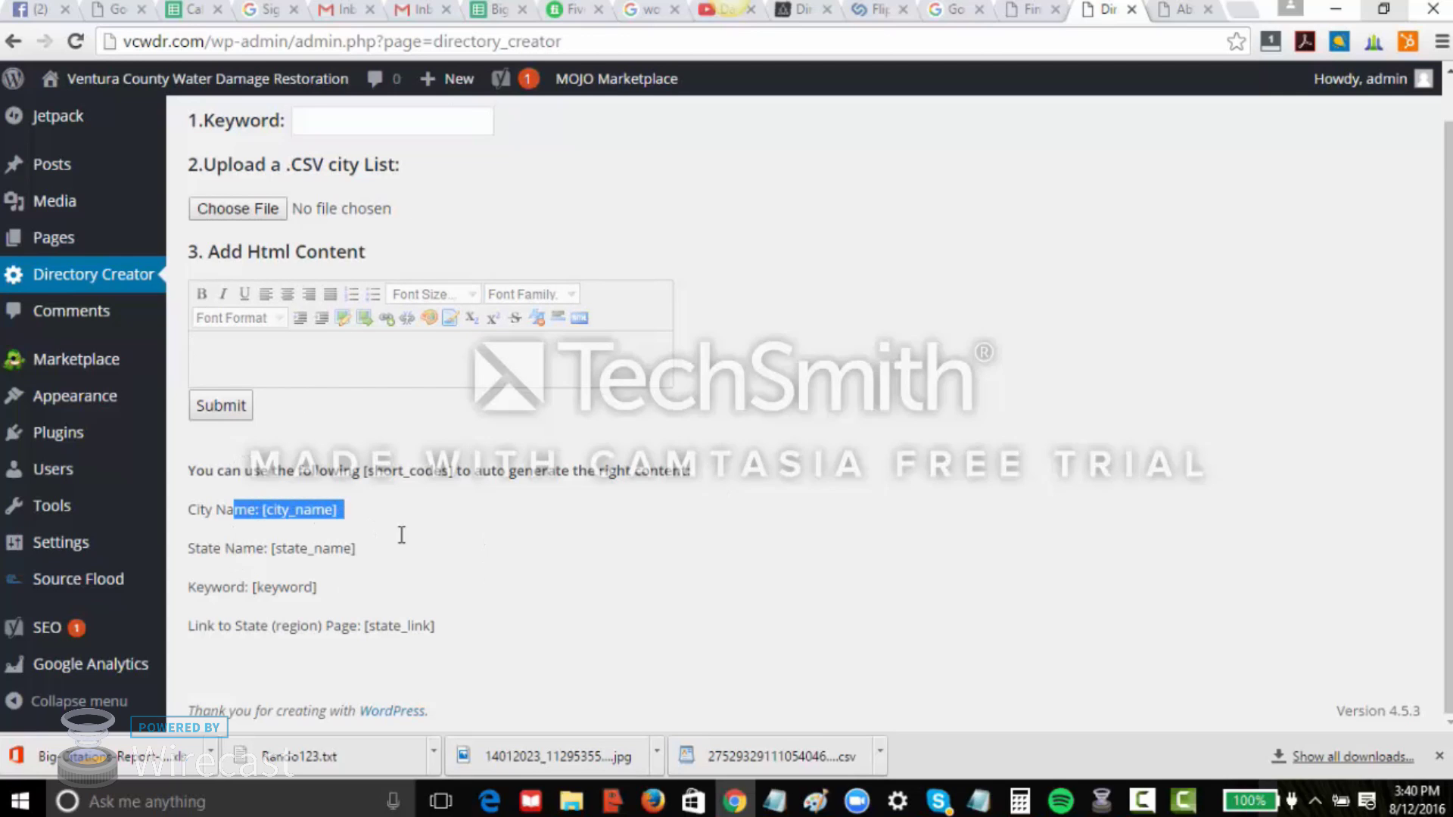
{"action": "left_click", "coordinate": [668, 591]}
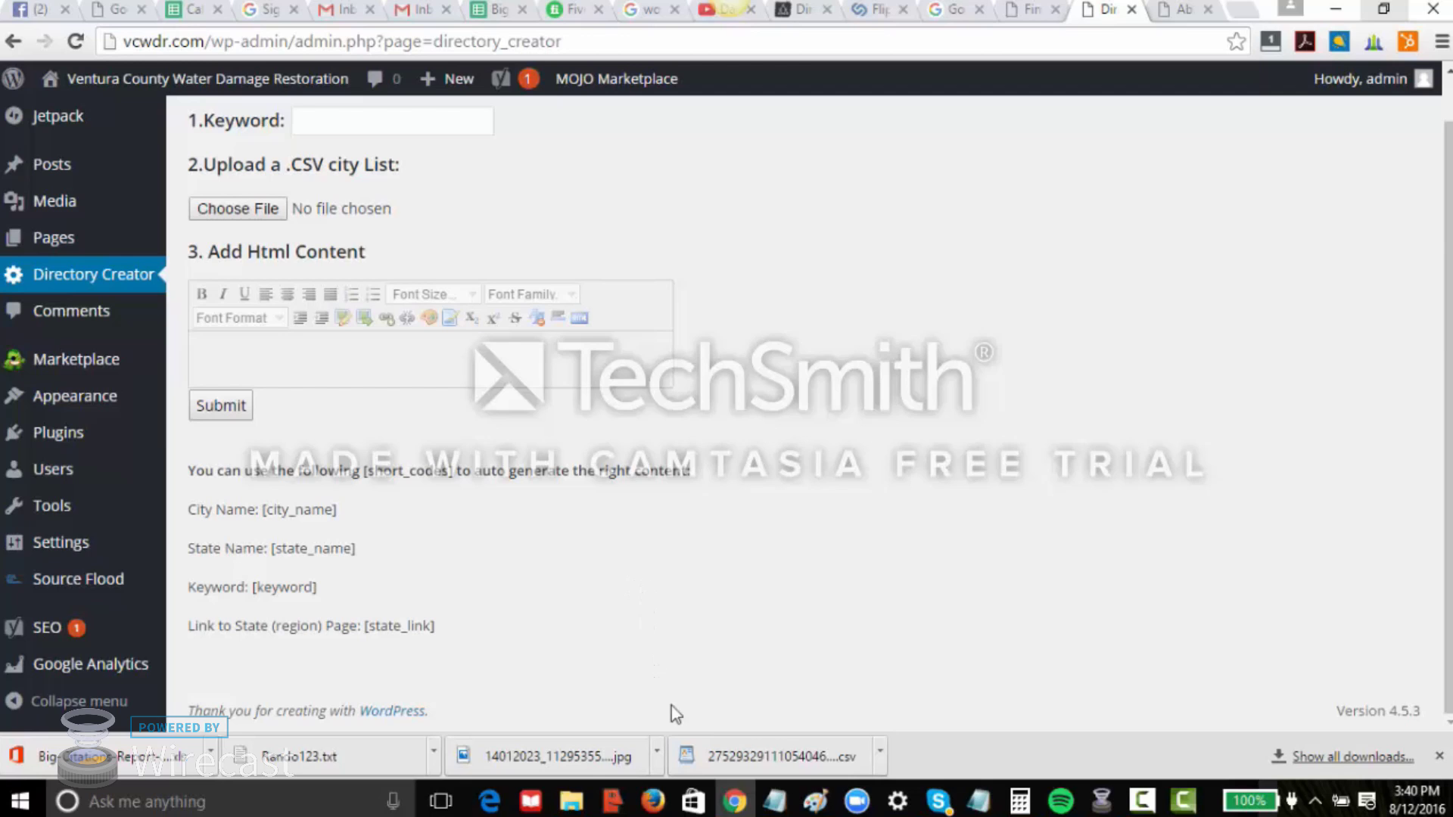
{"action": "left_click", "coordinate": [247, 345]}
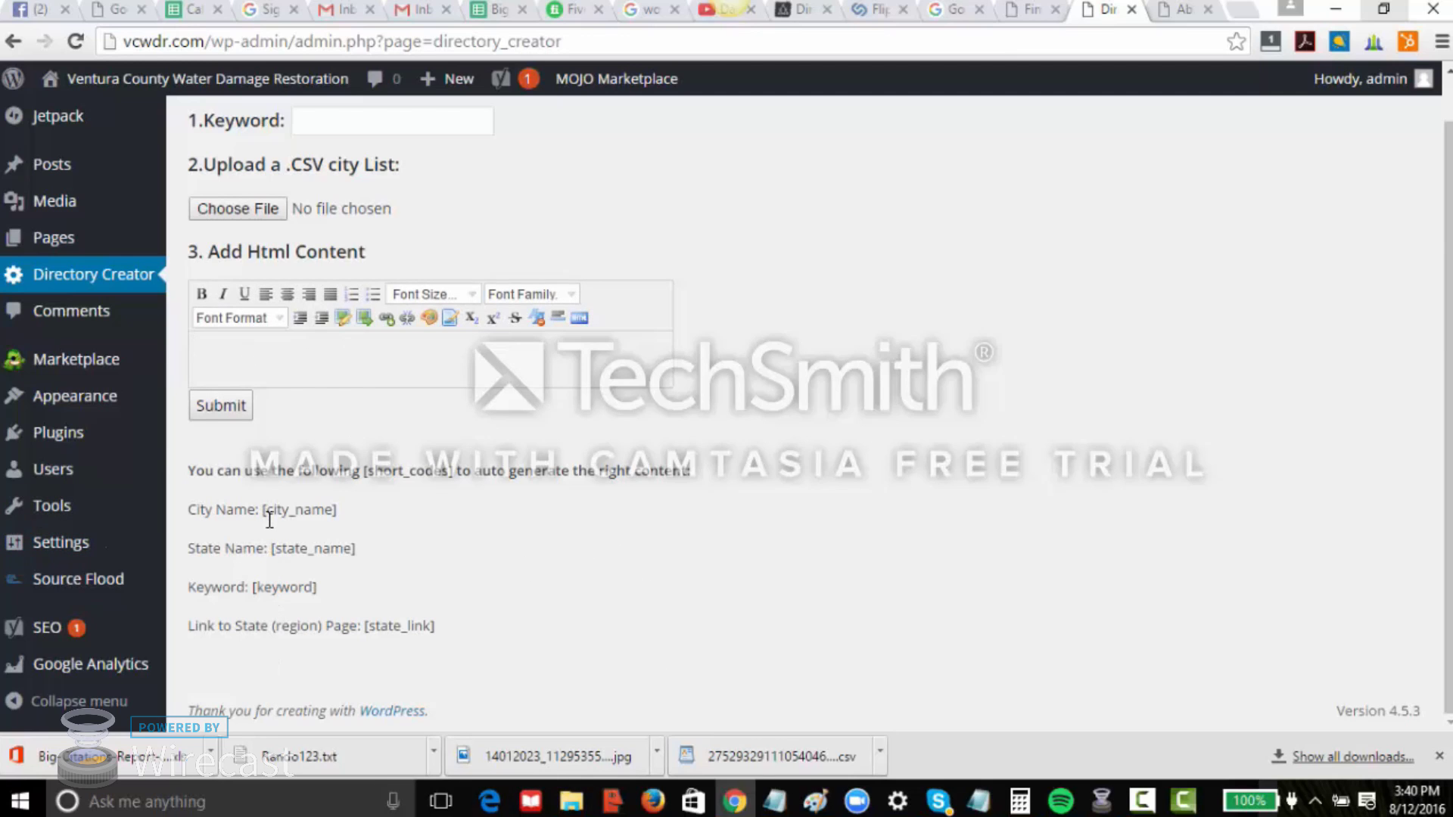
{"action": "left_click_drag", "start_coordinate": [263, 509], "coordinate": [338, 510]}
{"action": "left_click", "coordinate": [355, 356]}
{"action": "left_click_drag", "start_coordinate": [262, 510], "coordinate": [338, 510]}
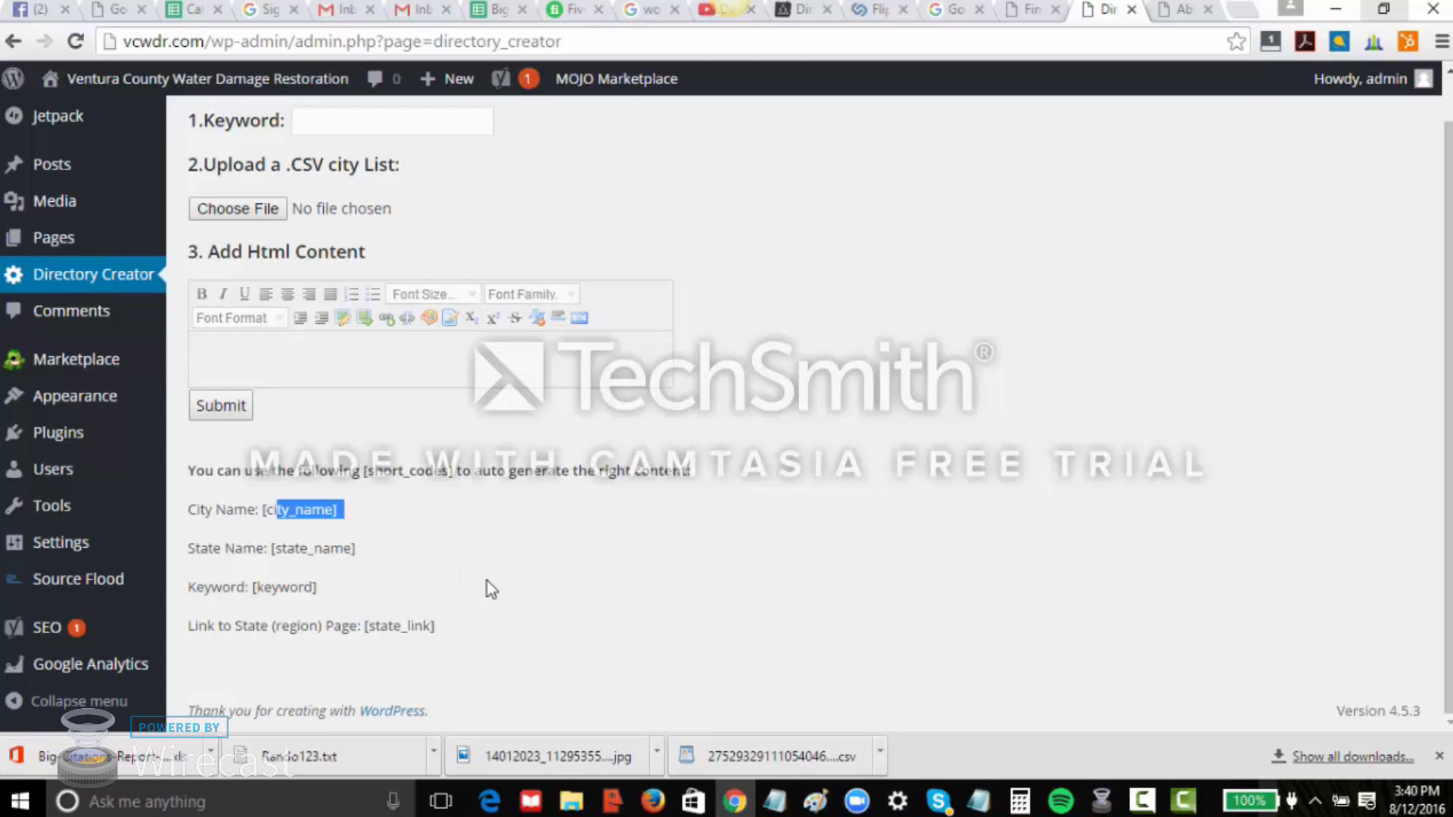
{"action": "left_click", "coordinate": [264, 619]}
{"action": "left_click_drag", "start_coordinate": [437, 626], "coordinate": [380, 625]}
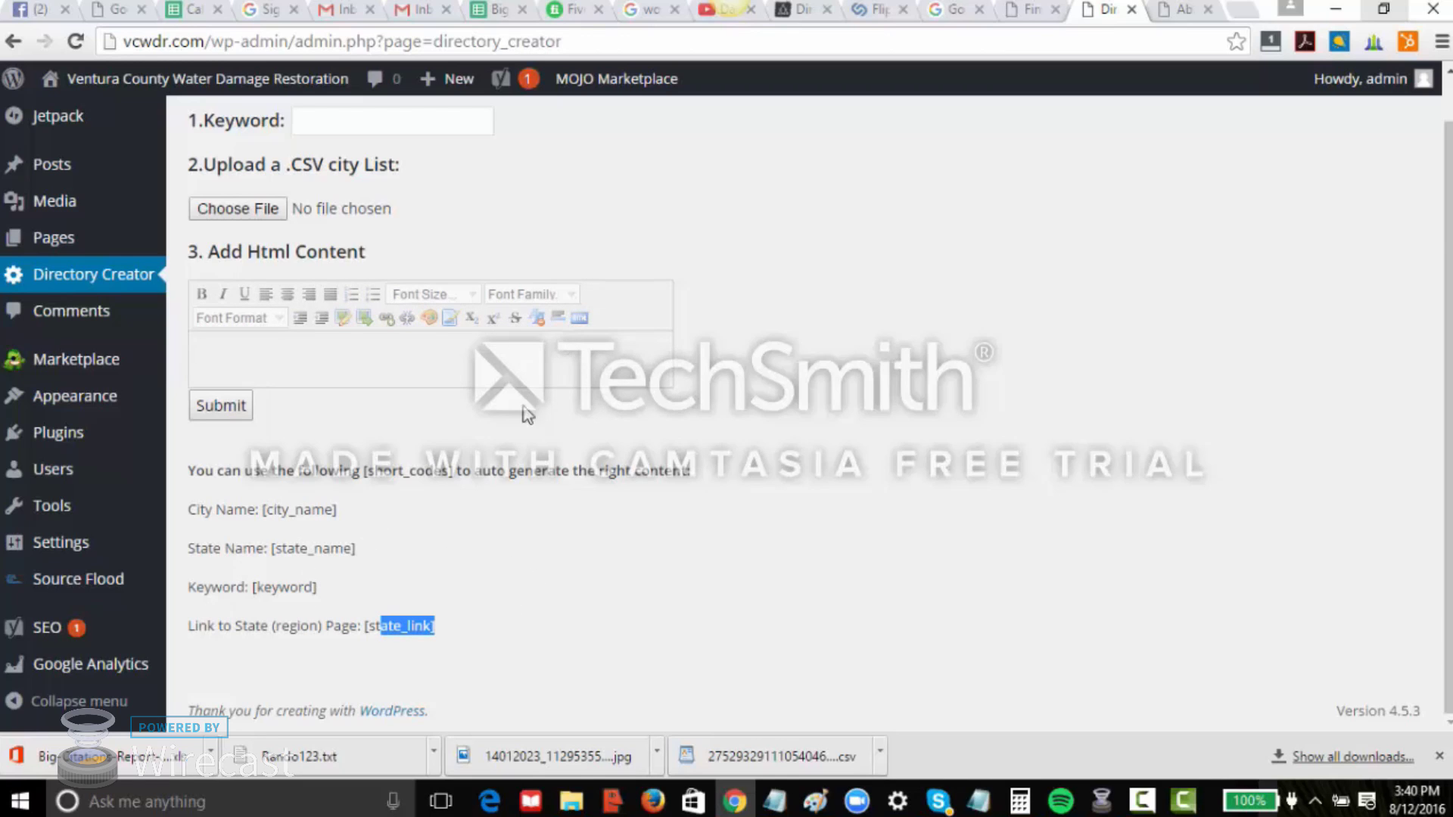
{"action": "left_click", "coordinate": [363, 365]}
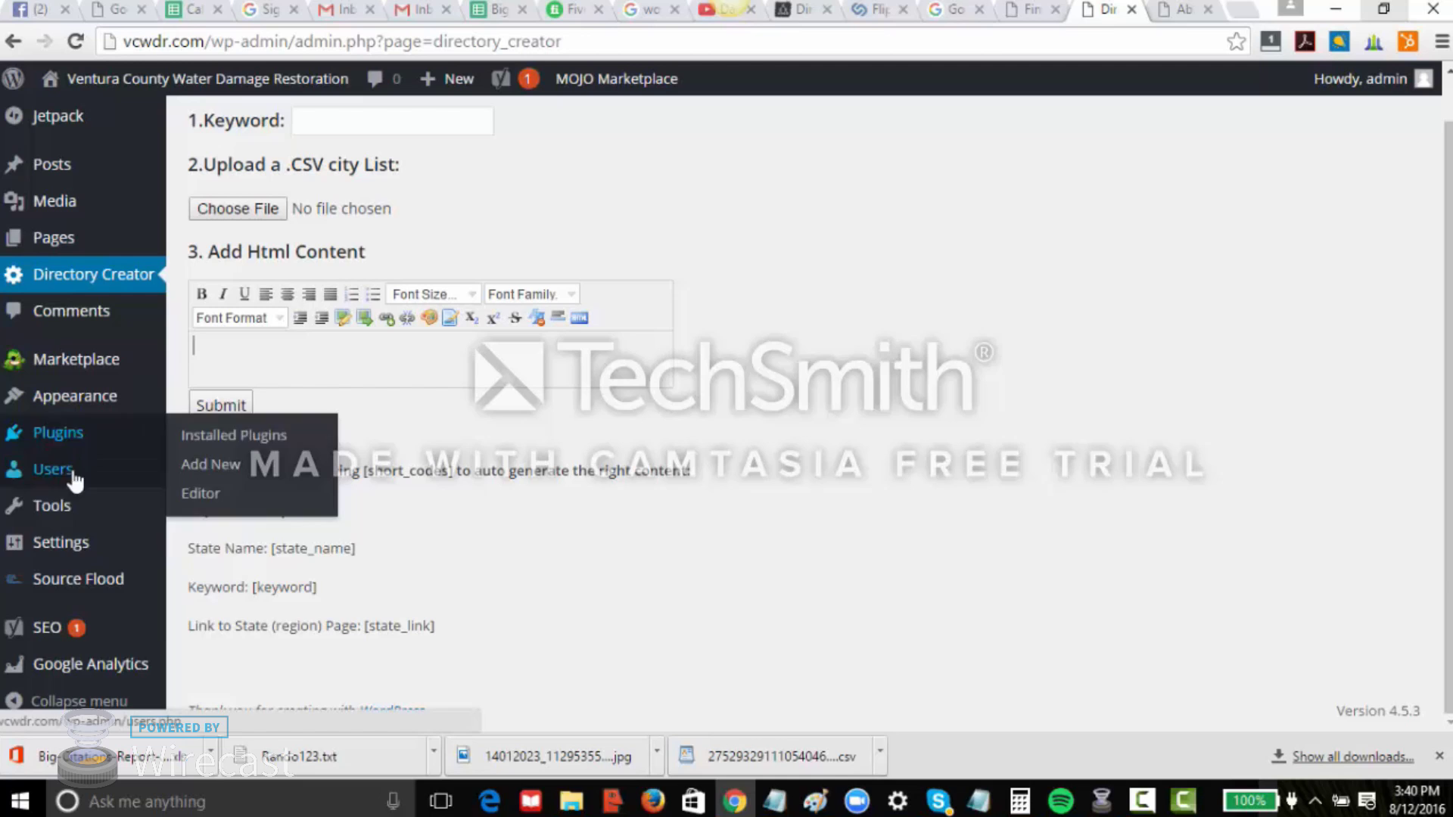
{"action": "mouse_move", "coordinate": [60, 543]}
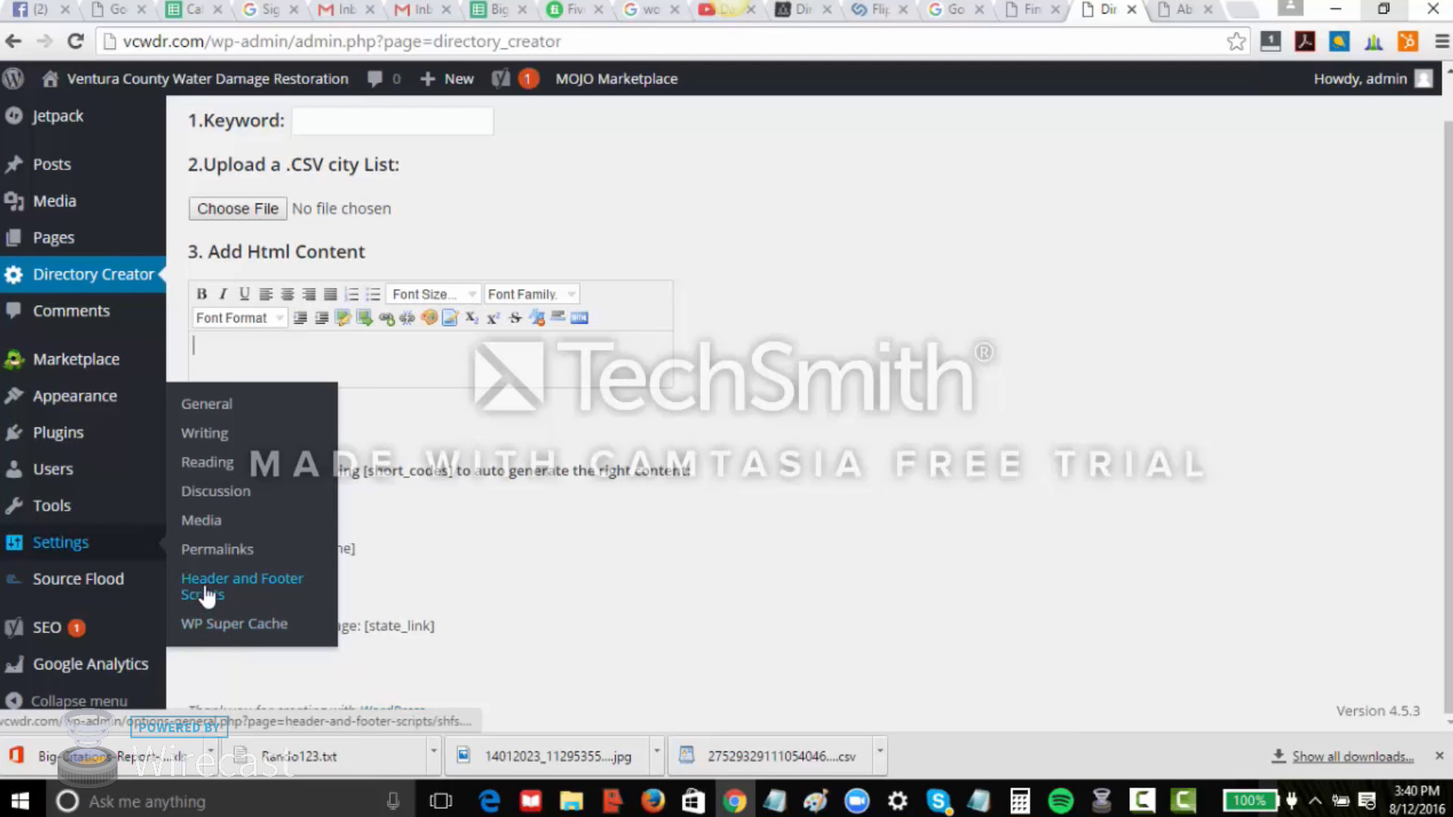
Inspect the Global Site Rental footer scripts, then show the Pages list of 6,710 pages
{"action": "left_click", "coordinate": [201, 594]}
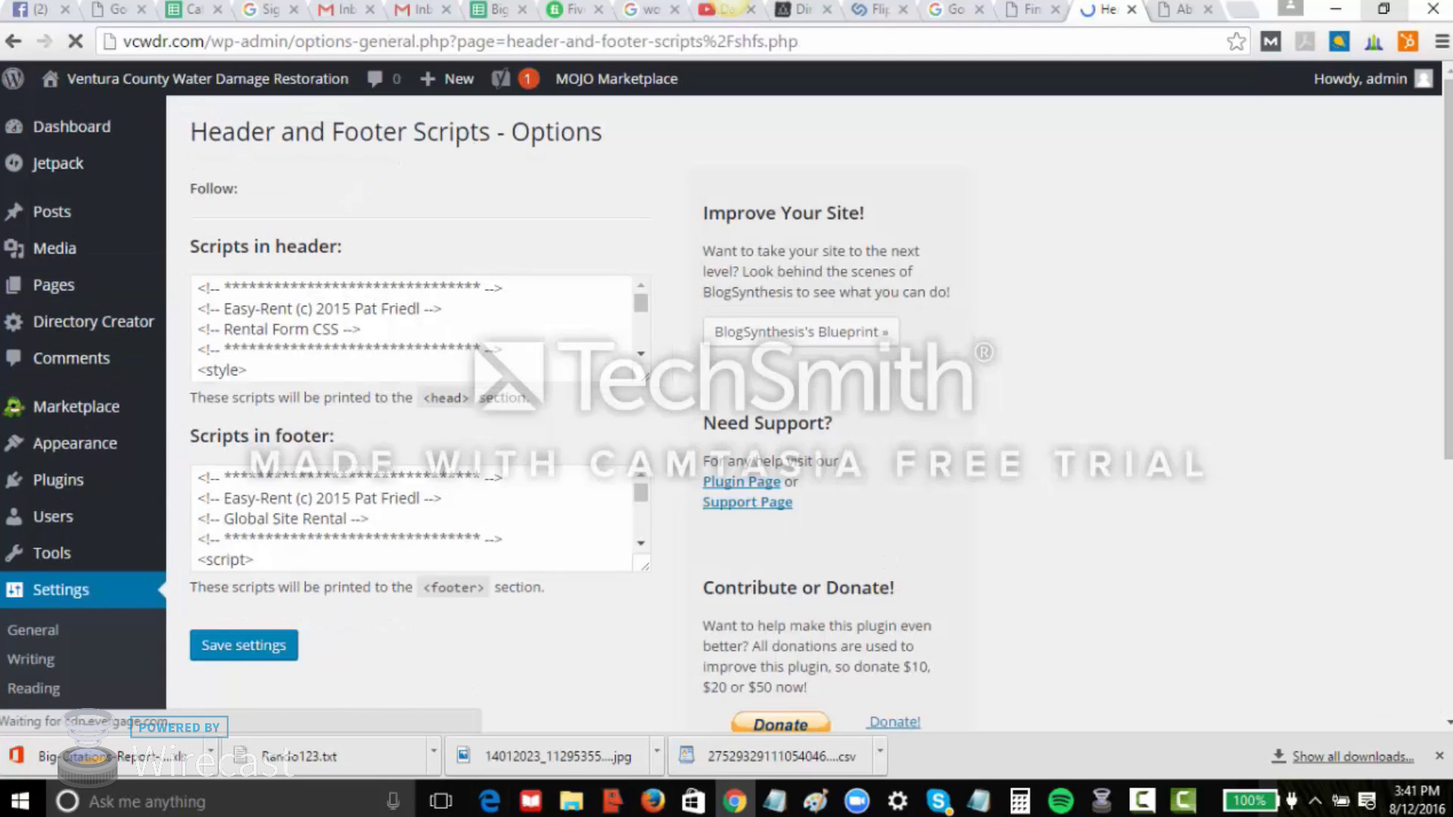
{"action": "left_click", "coordinate": [401, 320]}
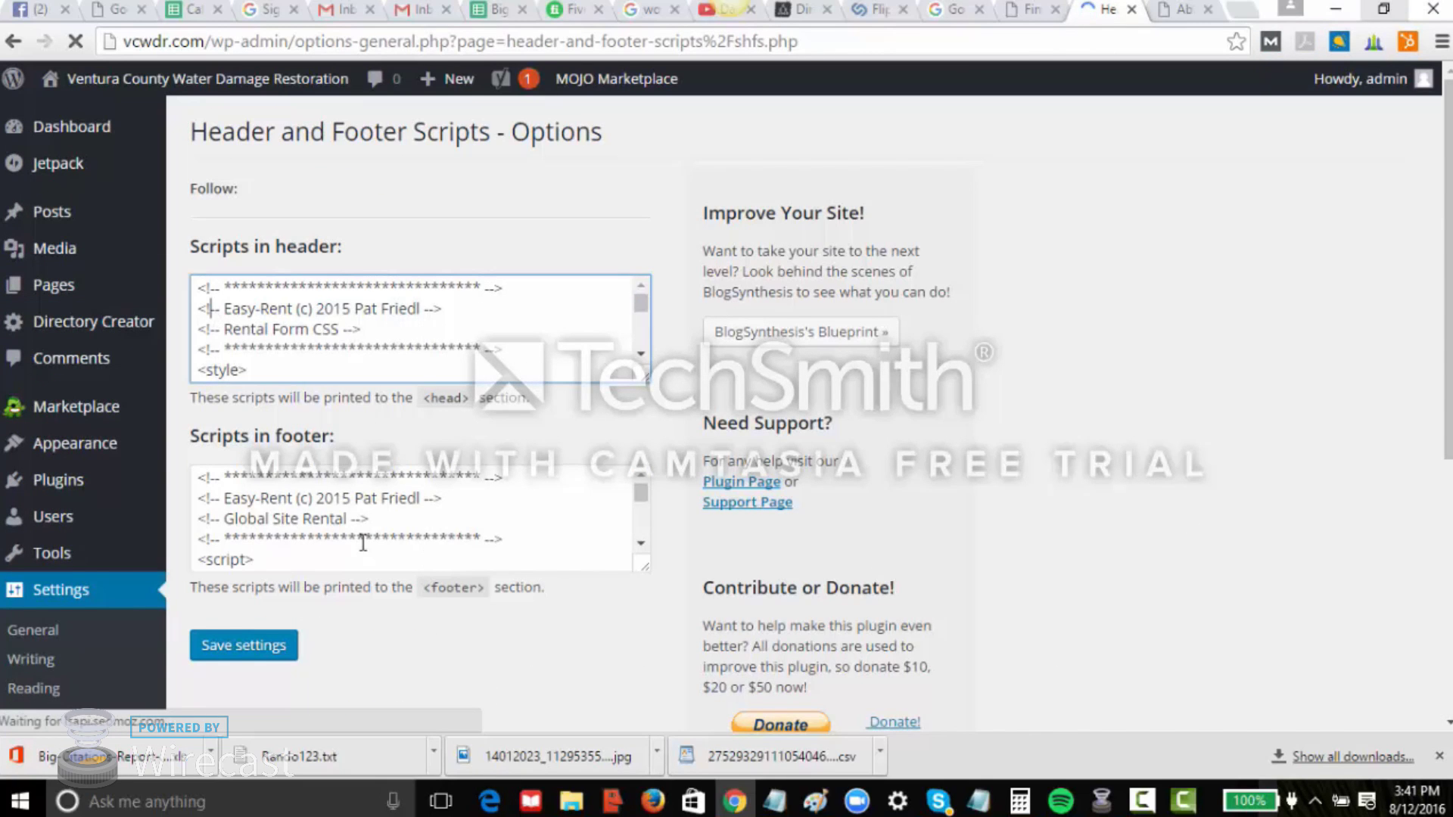
{"action": "left_click_drag", "start_coordinate": [260, 498], "coordinate": [470, 518]}
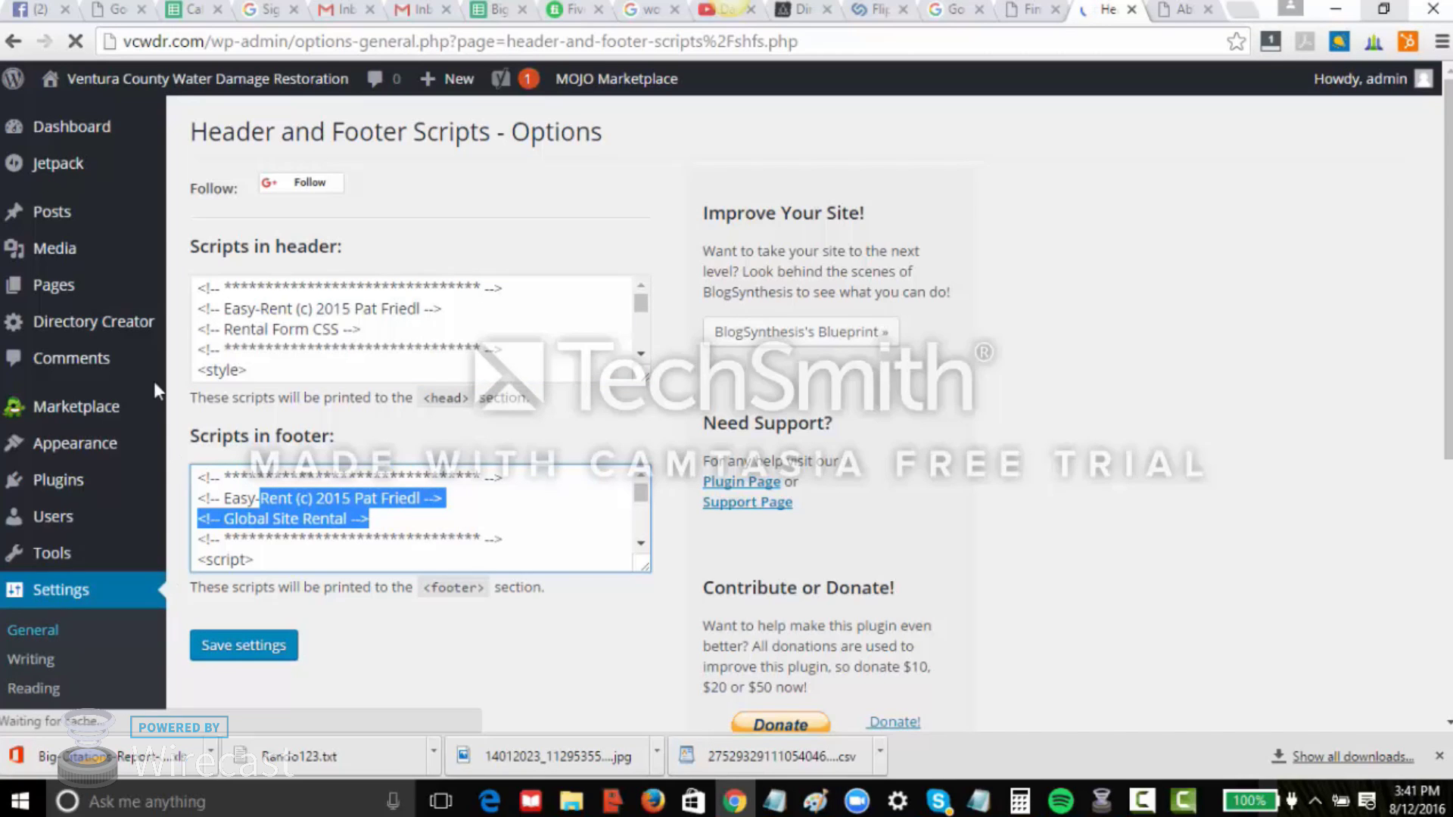
{"action": "left_click", "coordinate": [54, 290]}
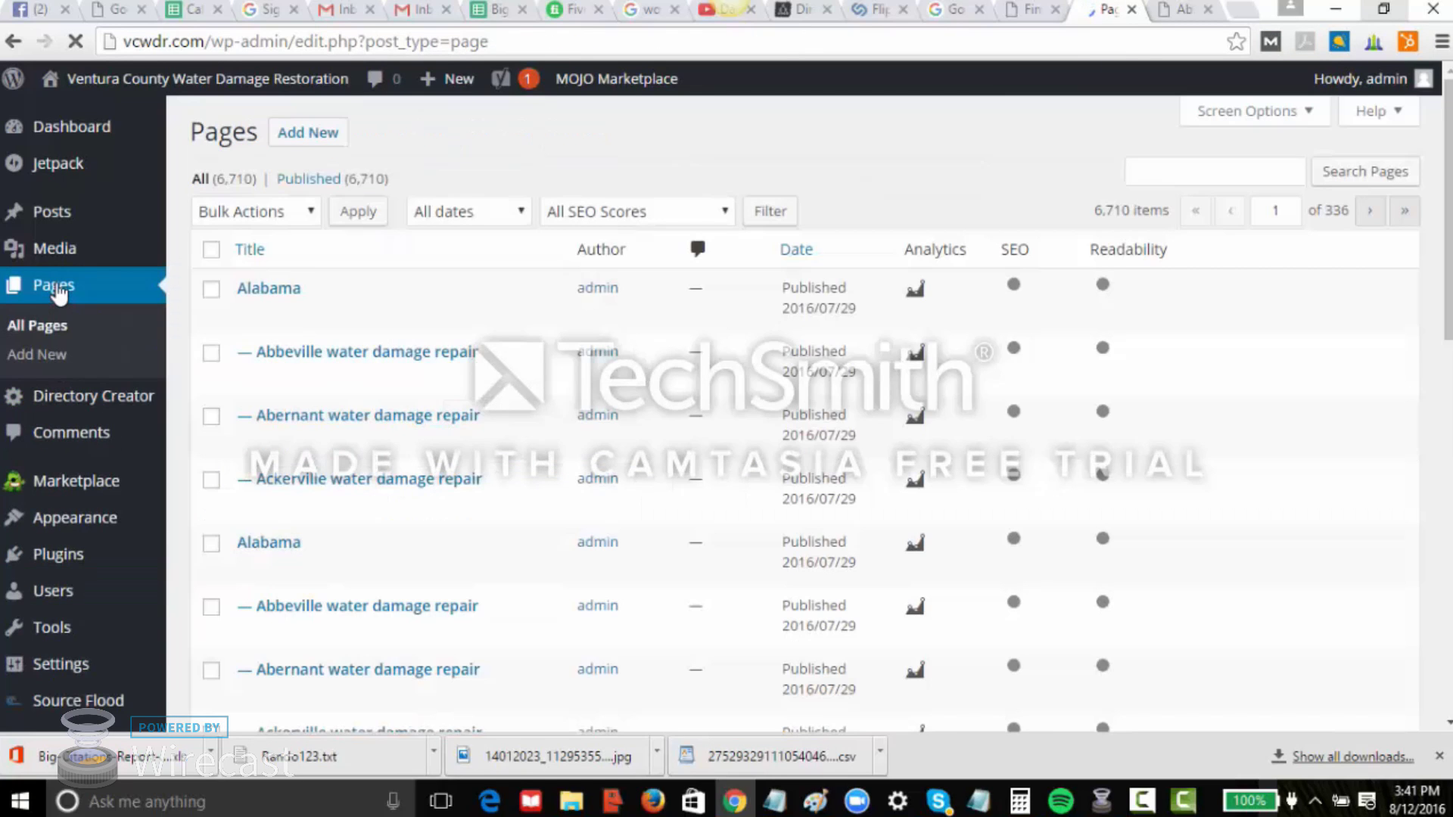
{"action": "mouse_move", "coordinate": [794, 422]}
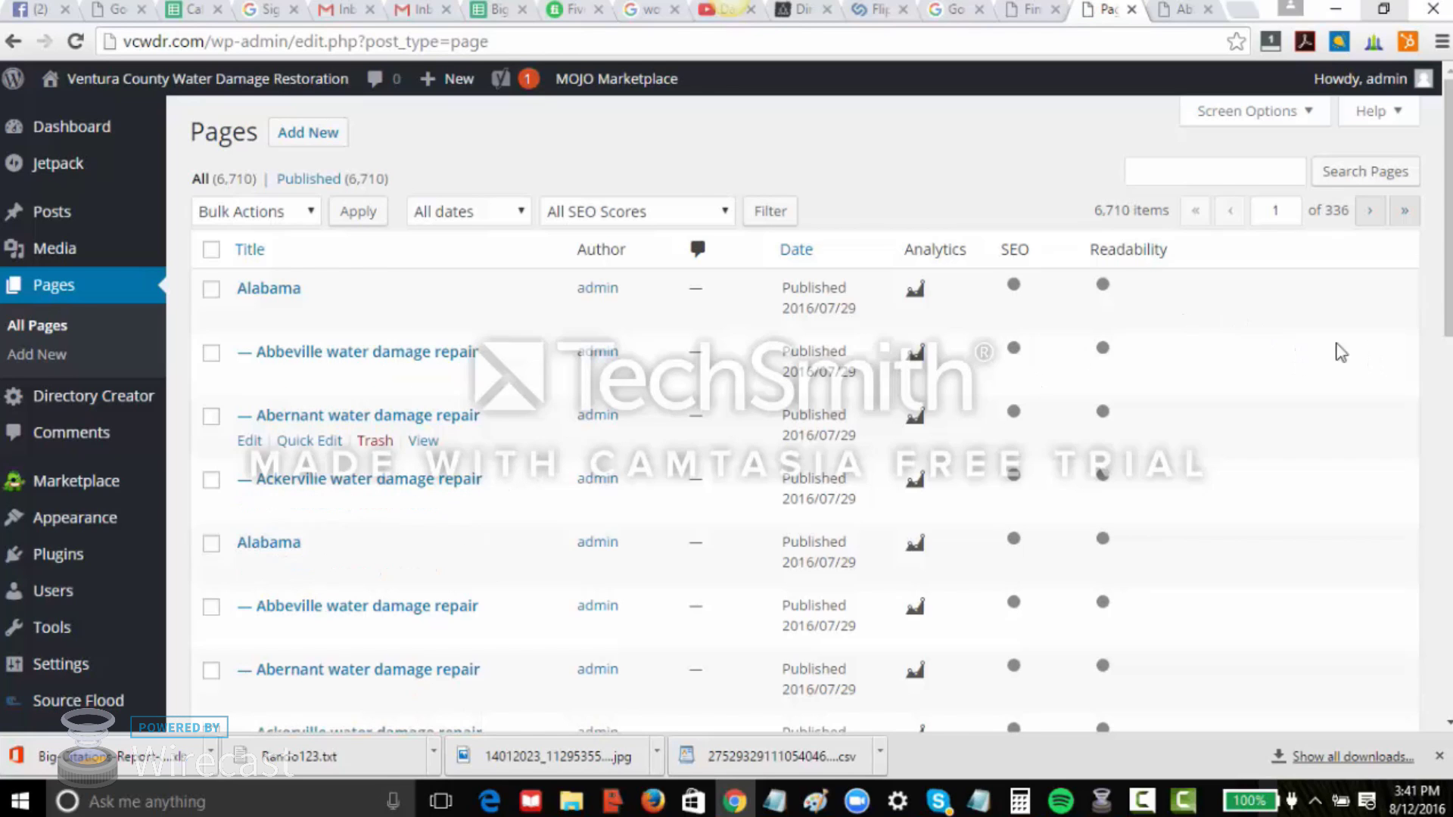
{"action": "scroll", "coordinate": [405, 415], "scroll_direction": "down", "scroll_amount": 3}
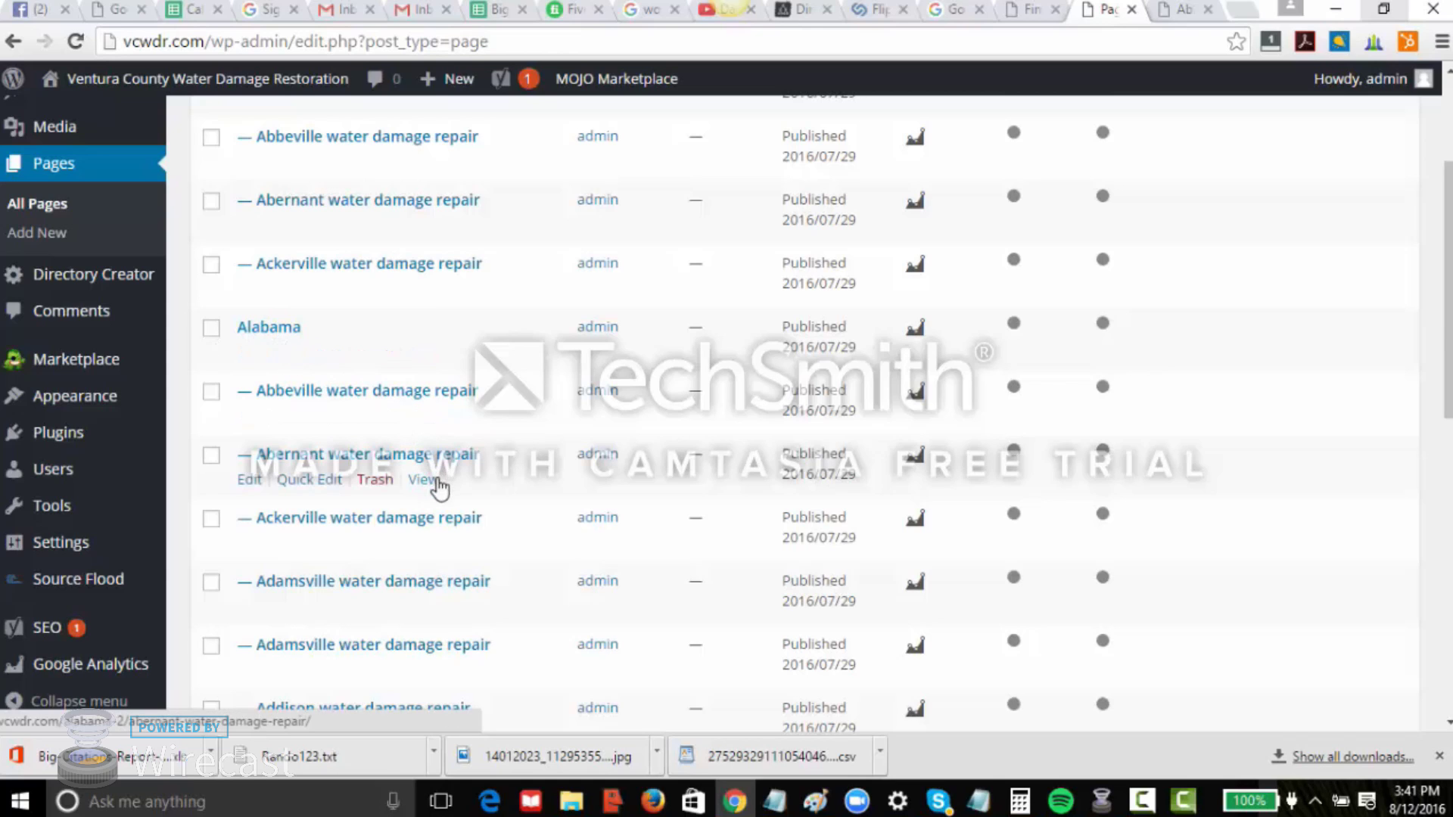
View the Abernant water damage repair page from its Pages-list View link in a new tab
{"action": "right_click", "coordinate": [427, 488]}
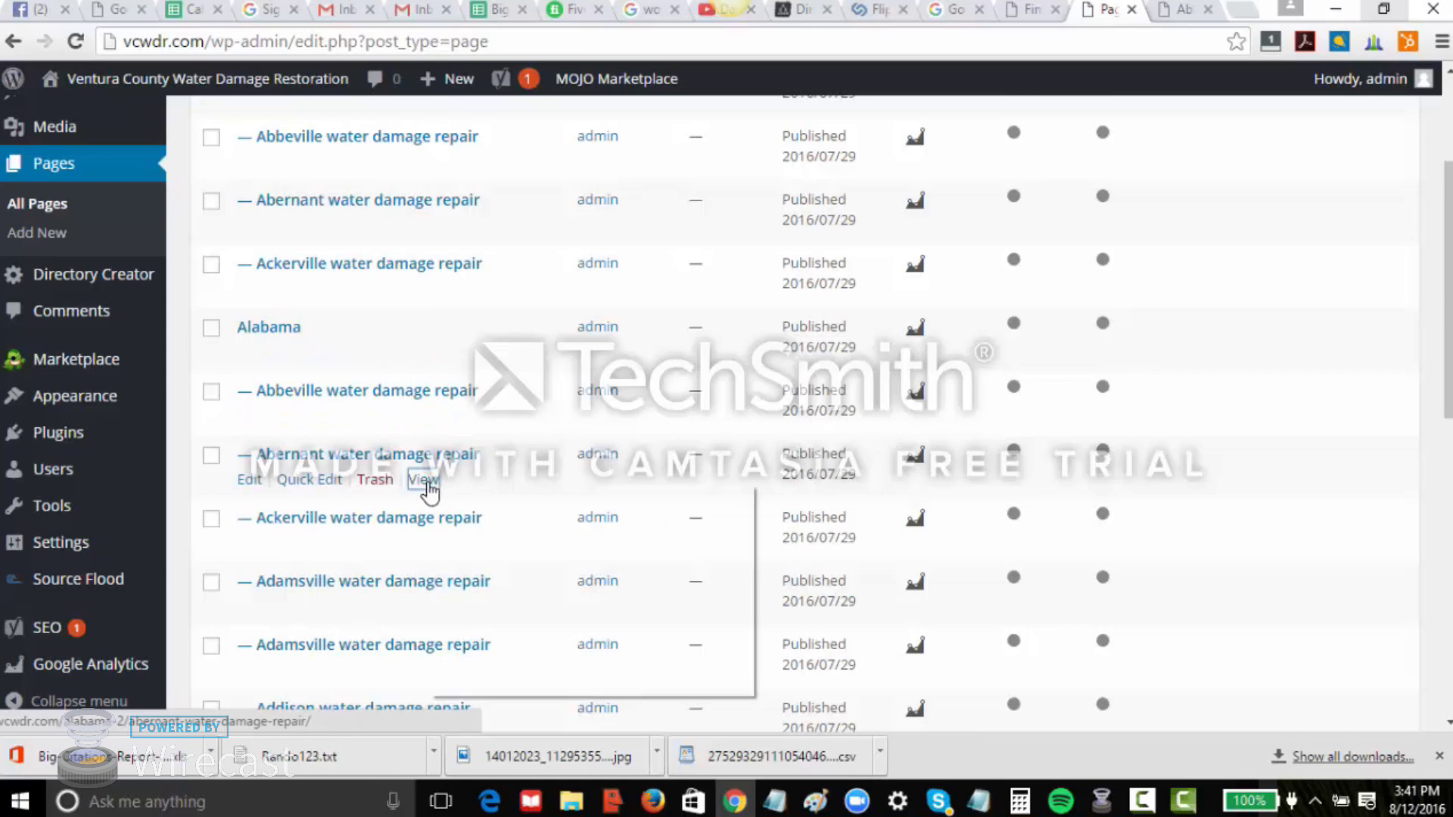
{"action": "left_click", "coordinate": [517, 499]}
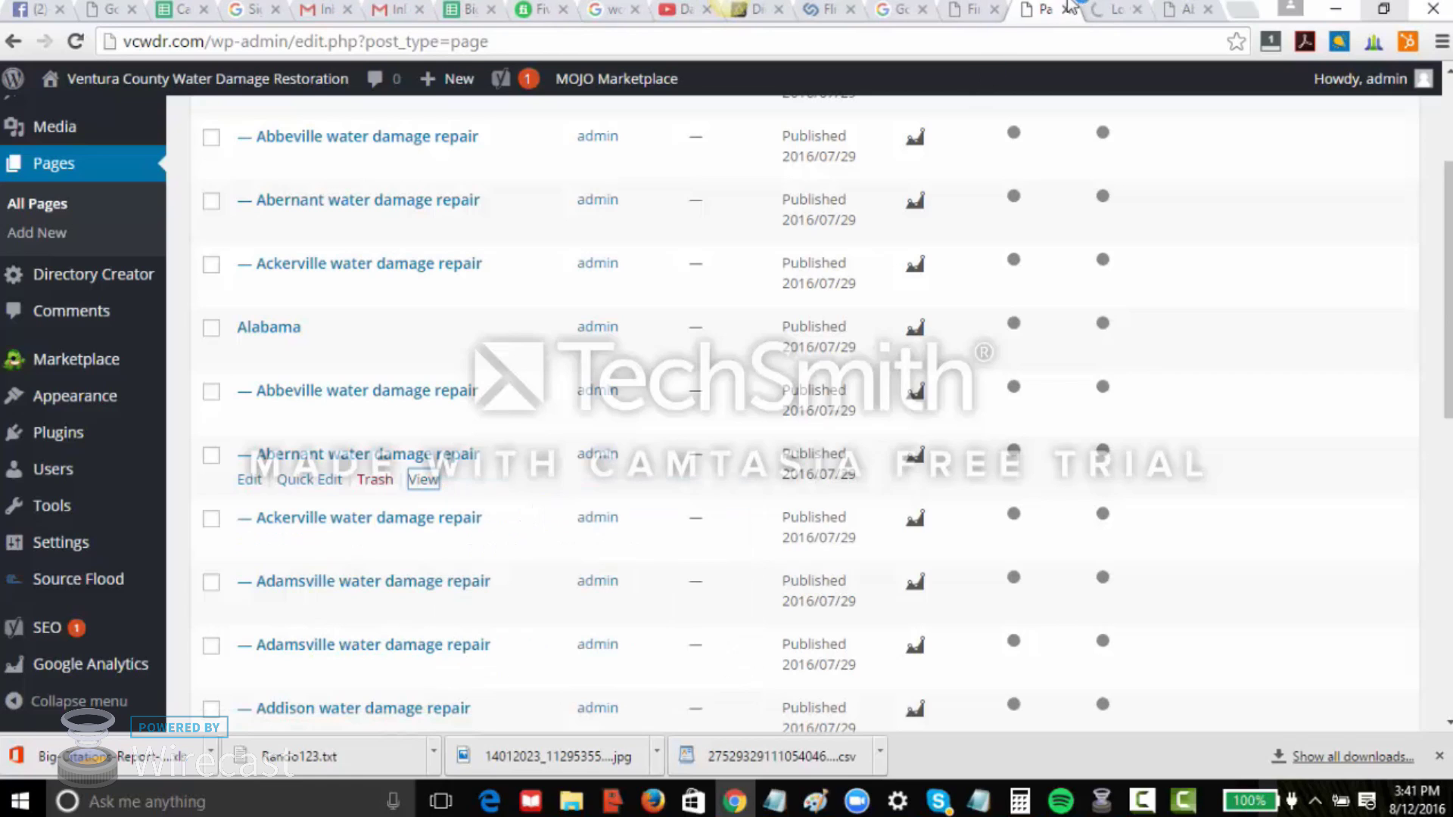
{"action": "left_click", "coordinate": [1113, 12]}
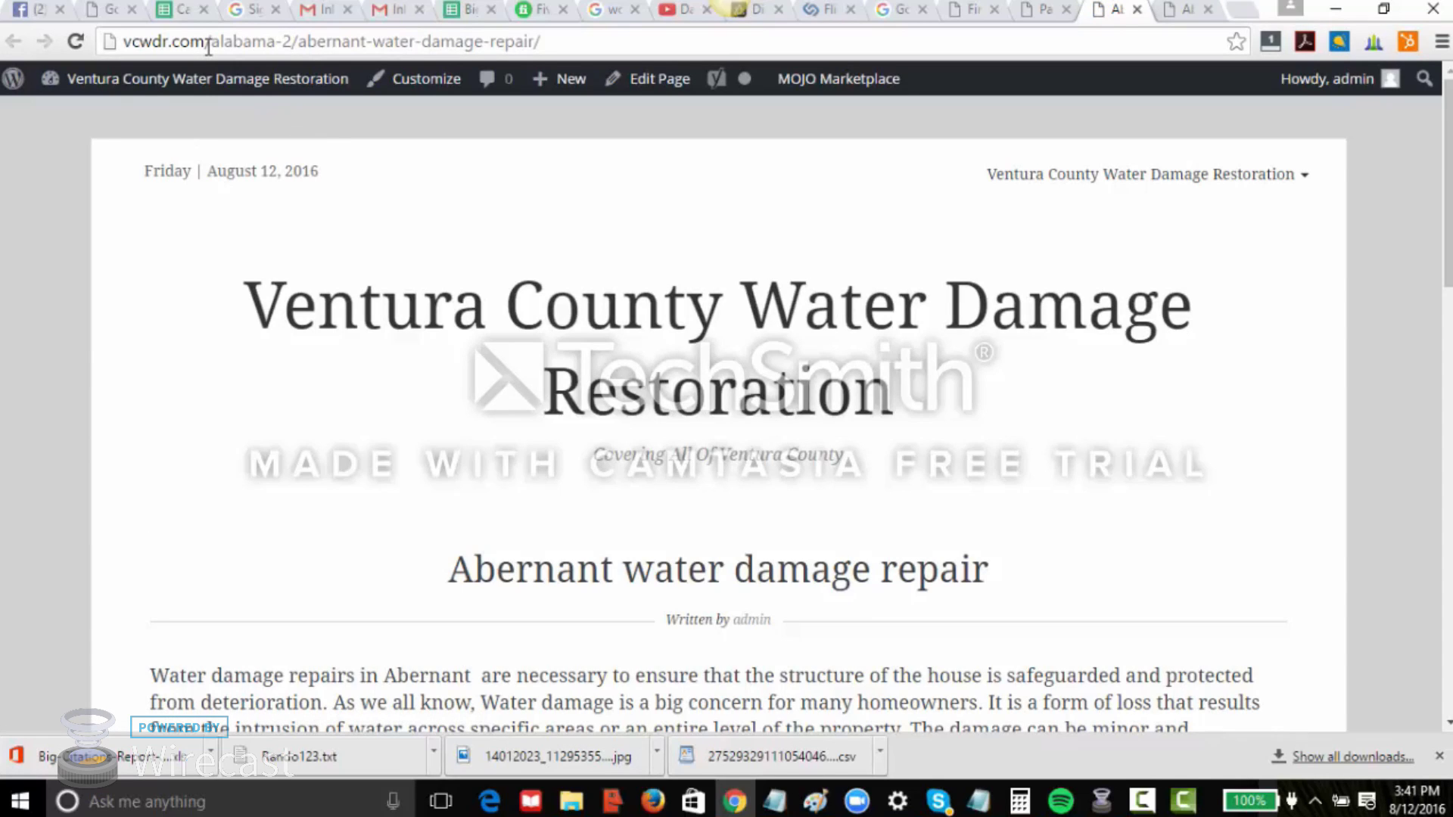
Highlight the state and city parts of the page address, then view the Abbeville page
{"action": "left_click_drag", "start_coordinate": [208, 45], "coordinate": [570, 42]}
{"action": "scroll", "coordinate": [292, 401], "scroll_direction": "down", "scroll_amount": 1}
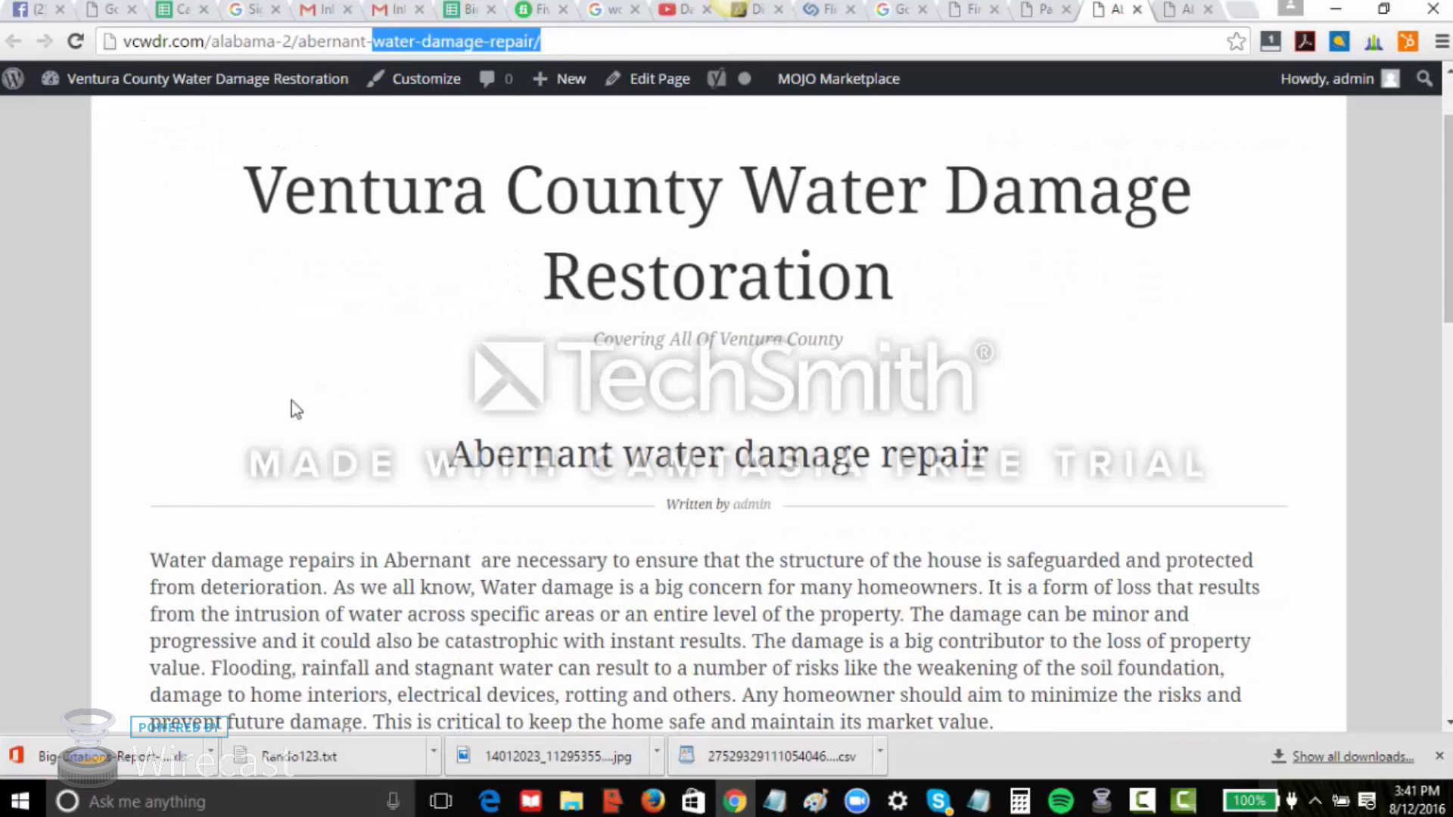
{"action": "scroll", "coordinate": [292, 408], "scroll_direction": "down", "scroll_amount": 2}
{"action": "left_click_drag", "start_coordinate": [150, 345], "coordinate": [942, 648]}
{"action": "left_click_drag", "start_coordinate": [1019, 678], "coordinate": [367, 435]}
{"action": "left_click", "coordinate": [366, 435]}
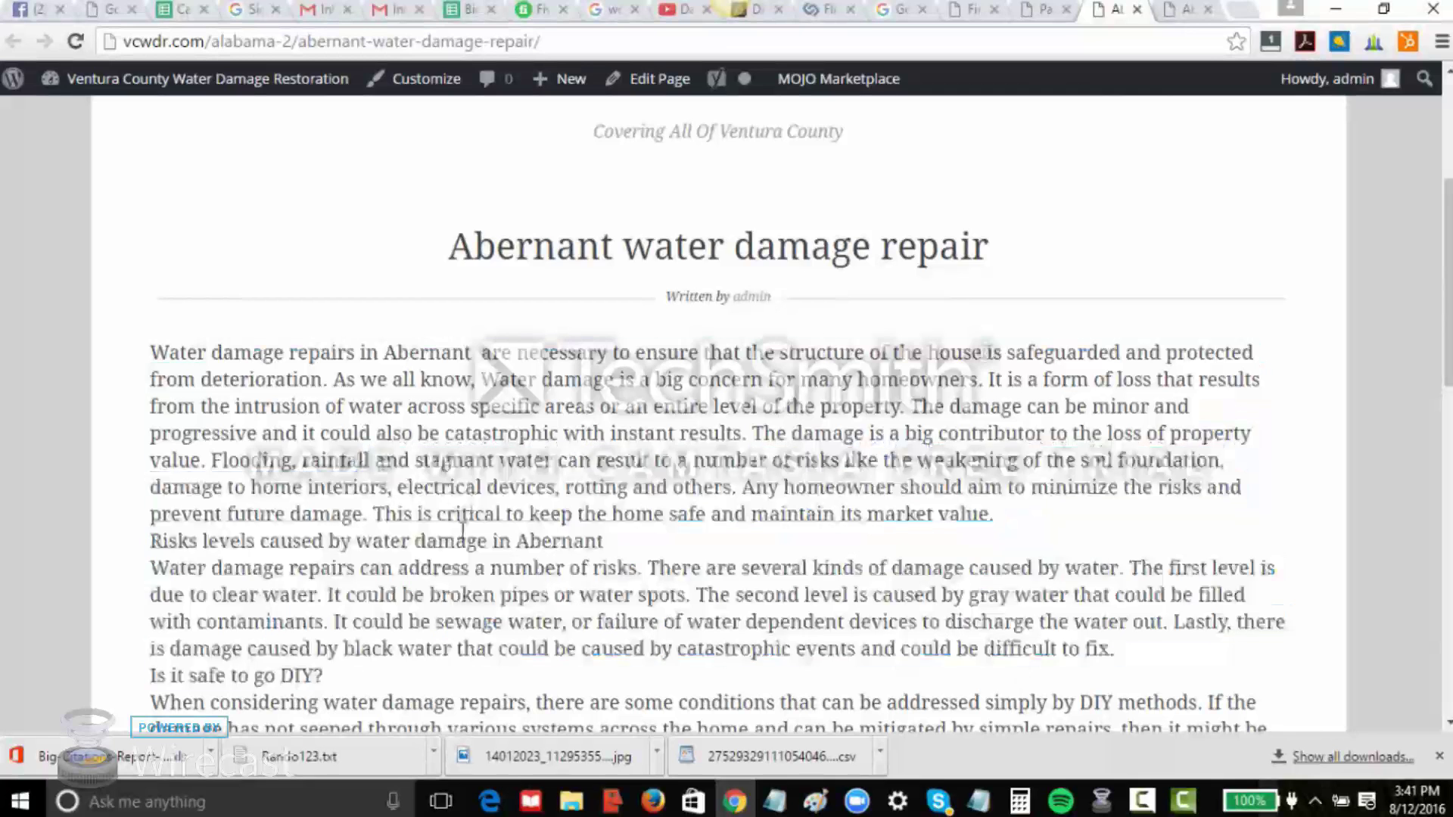
{"action": "left_click", "coordinate": [1180, 9]}
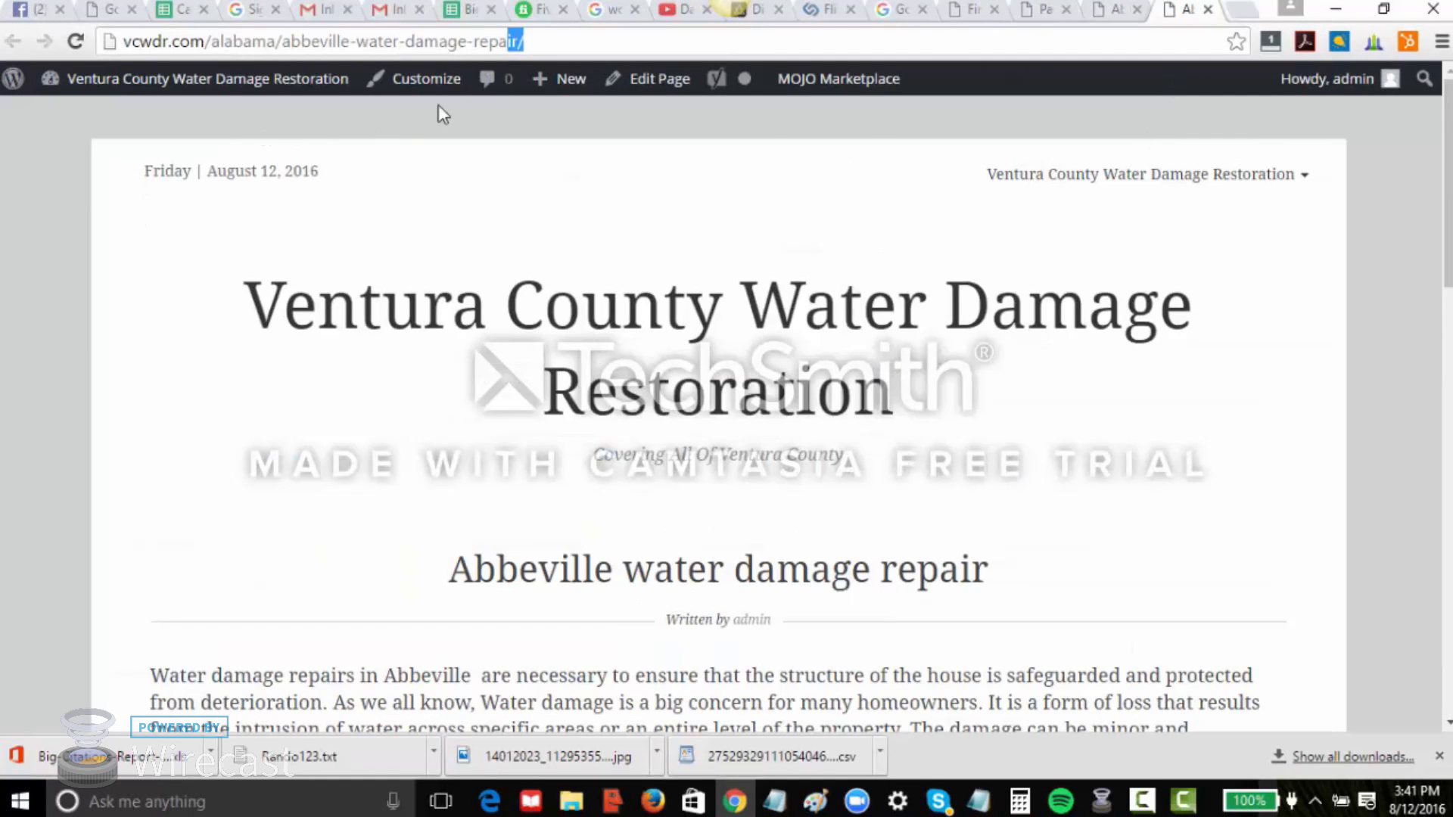
Visit the site homepage, then close the Abernant tab to get back to Pages
{"action": "left_click", "coordinate": [269, 79]}
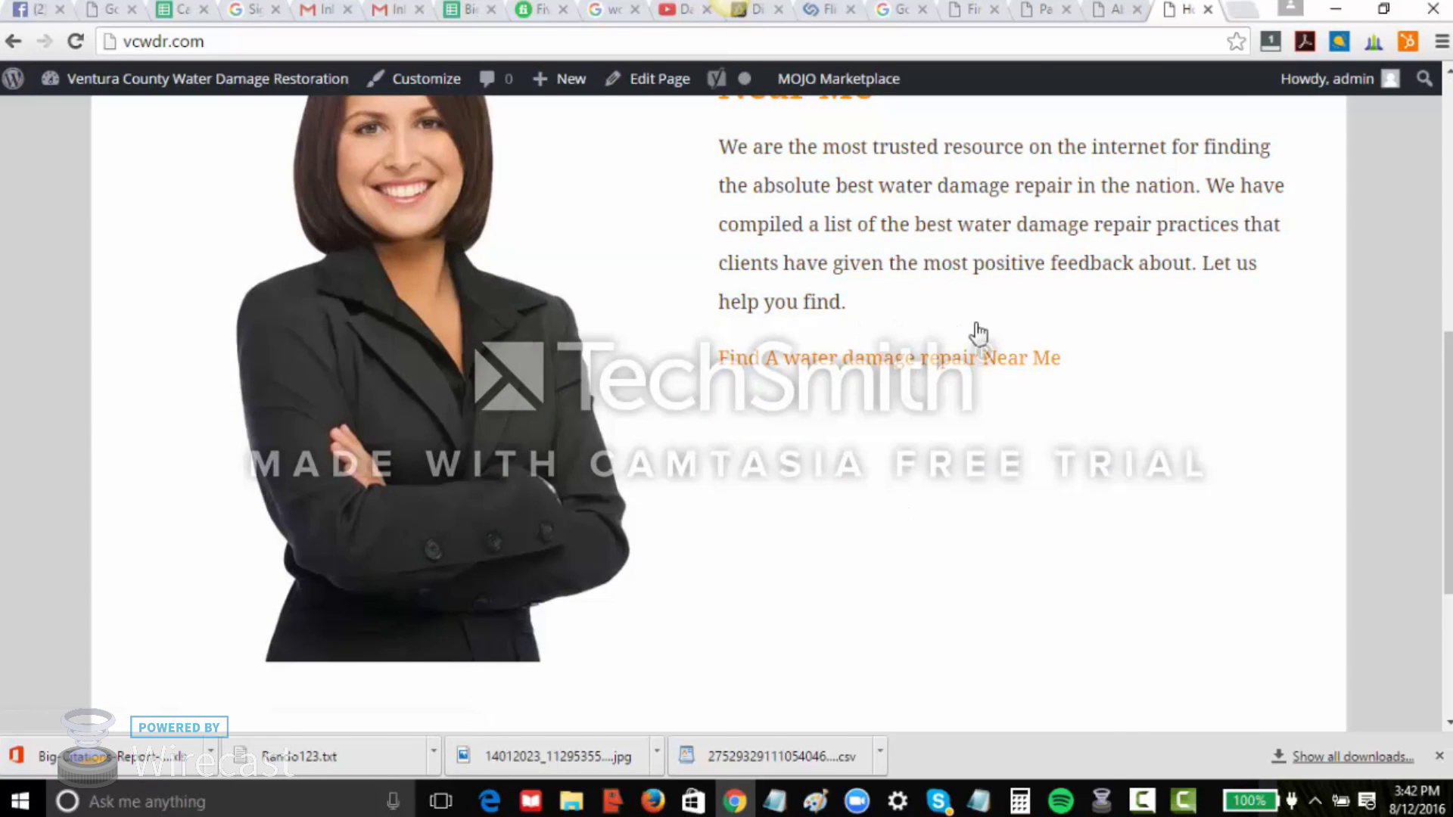
{"action": "left_click", "coordinate": [1136, 10]}
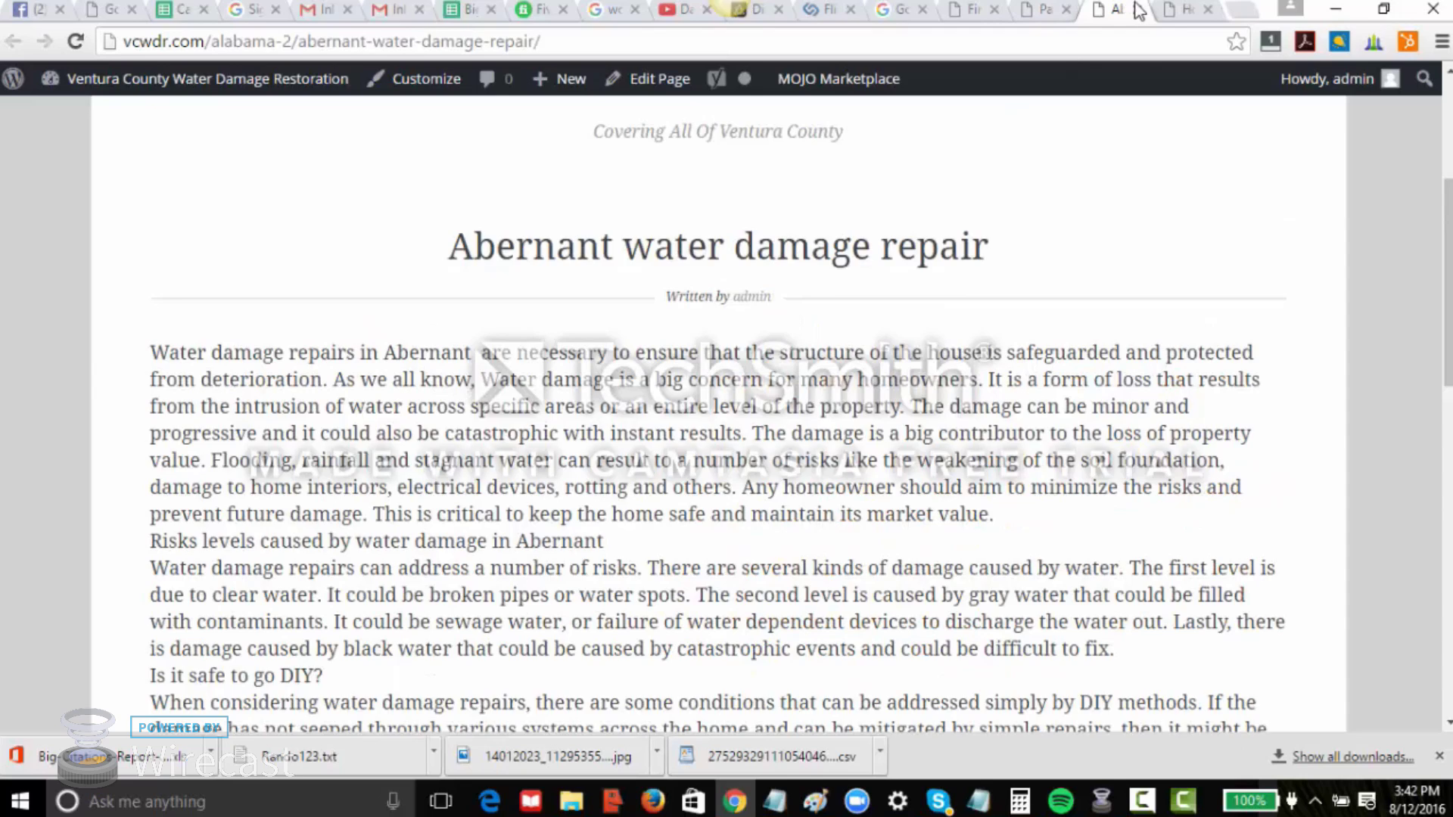
{"action": "left_click", "coordinate": [1136, 11]}
Calculate 336 × 20 = 6,720 in Calculator and move its window aside
{"action": "left_click", "coordinate": [1020, 801]}
{"action": "type", "text": "*"}
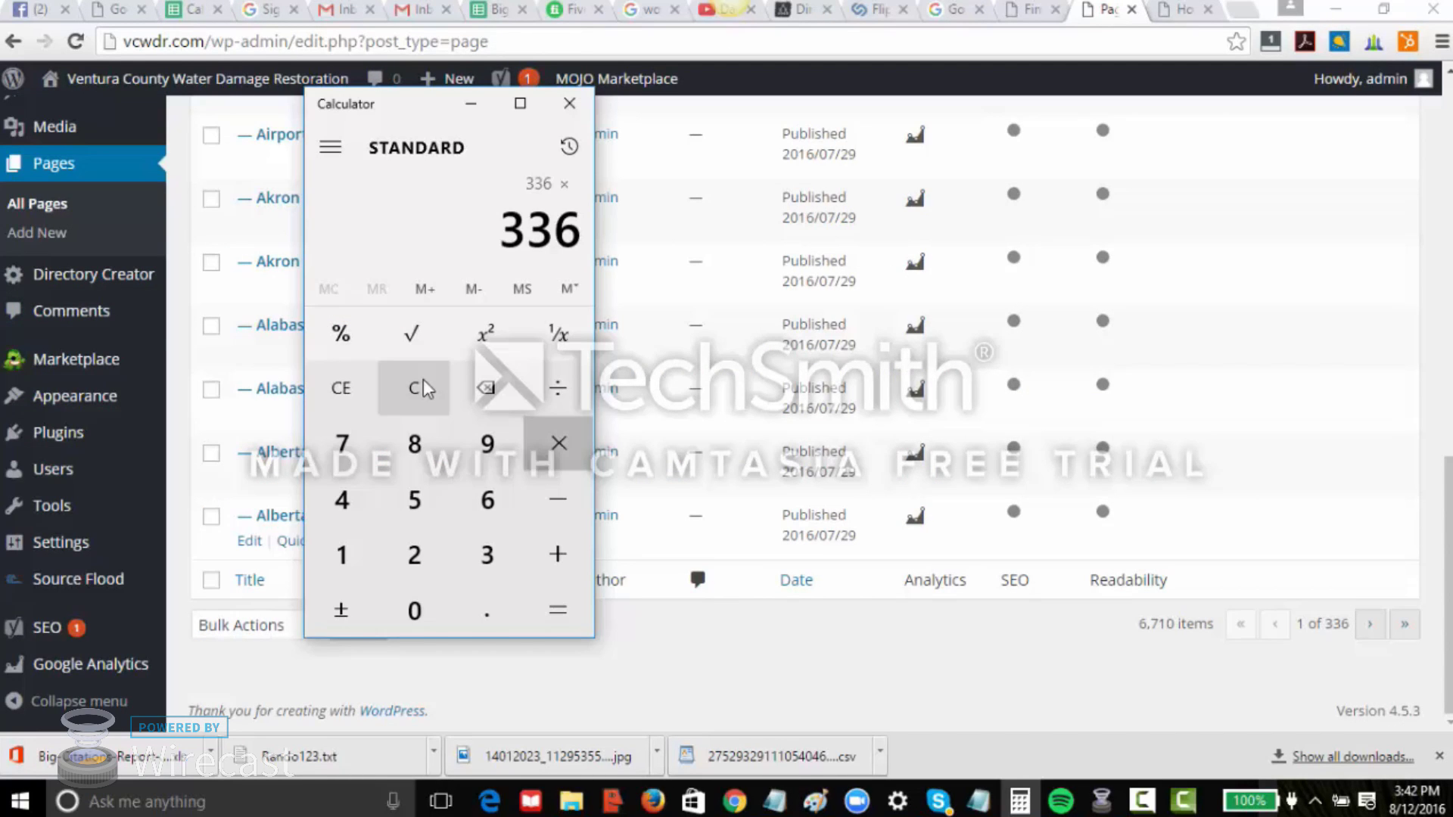
{"action": "type", "text": "20"}
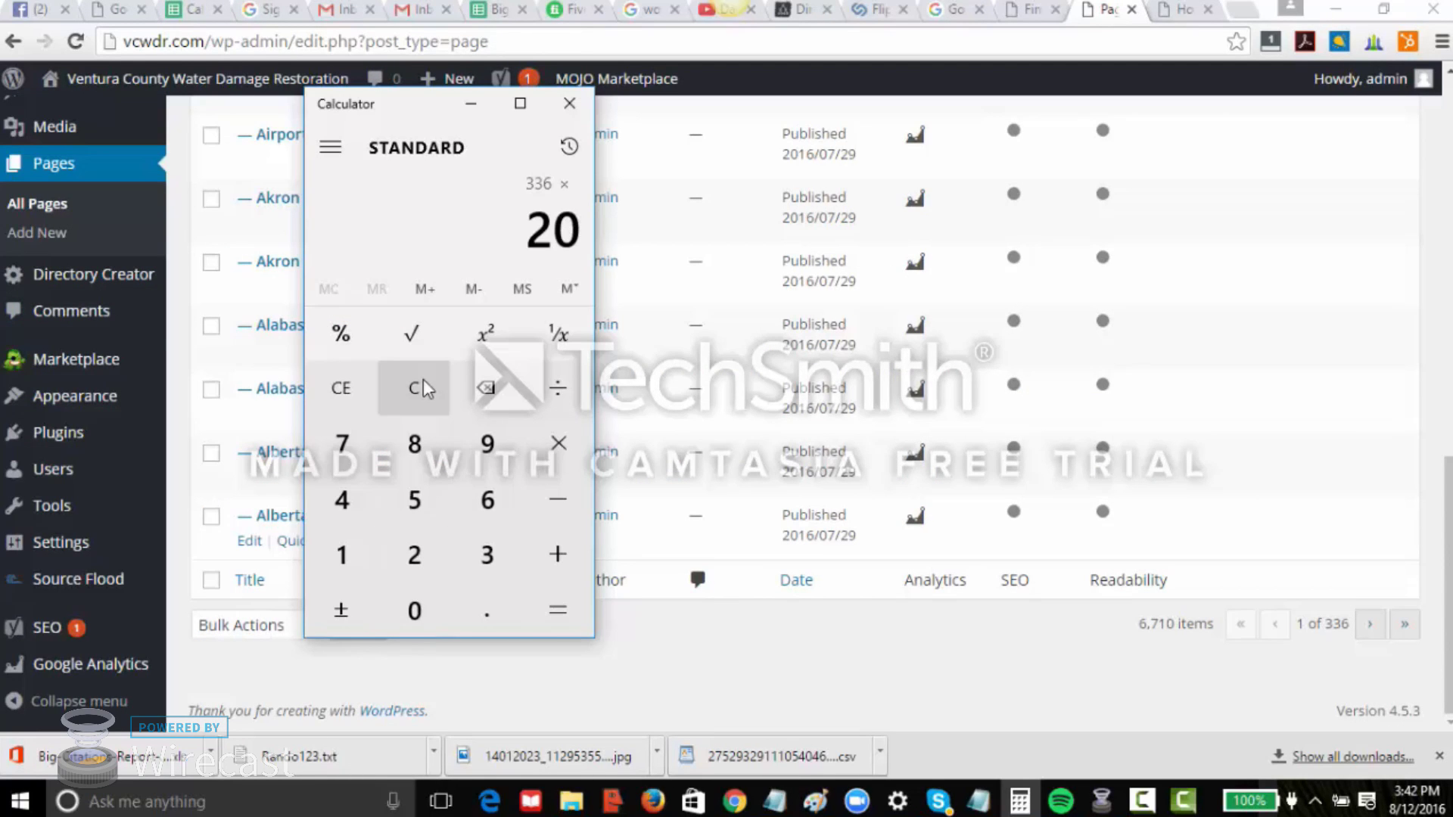
{"action": "key", "text": "Return"}
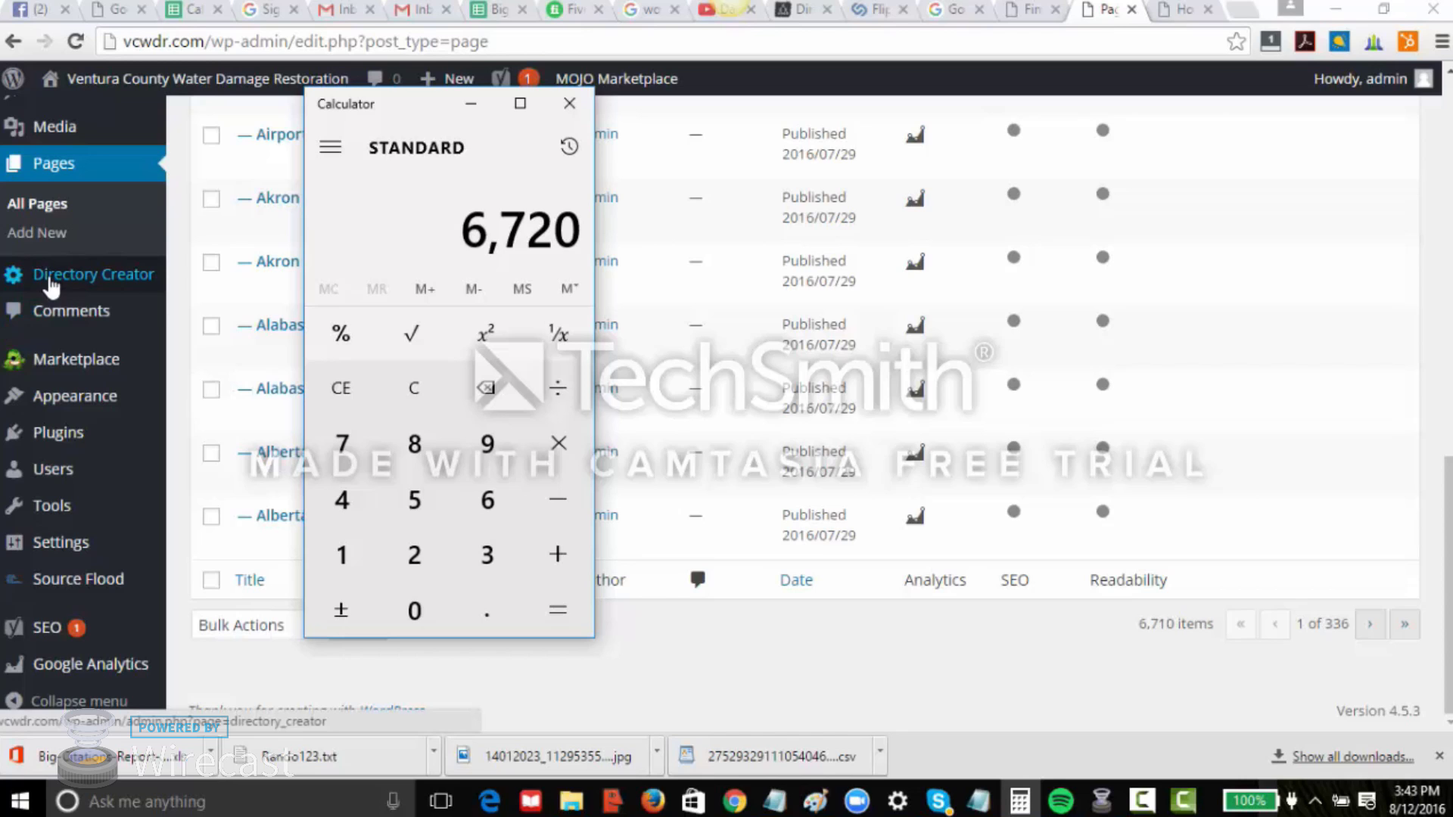
{"action": "mouse_move", "coordinate": [1245, 326]}
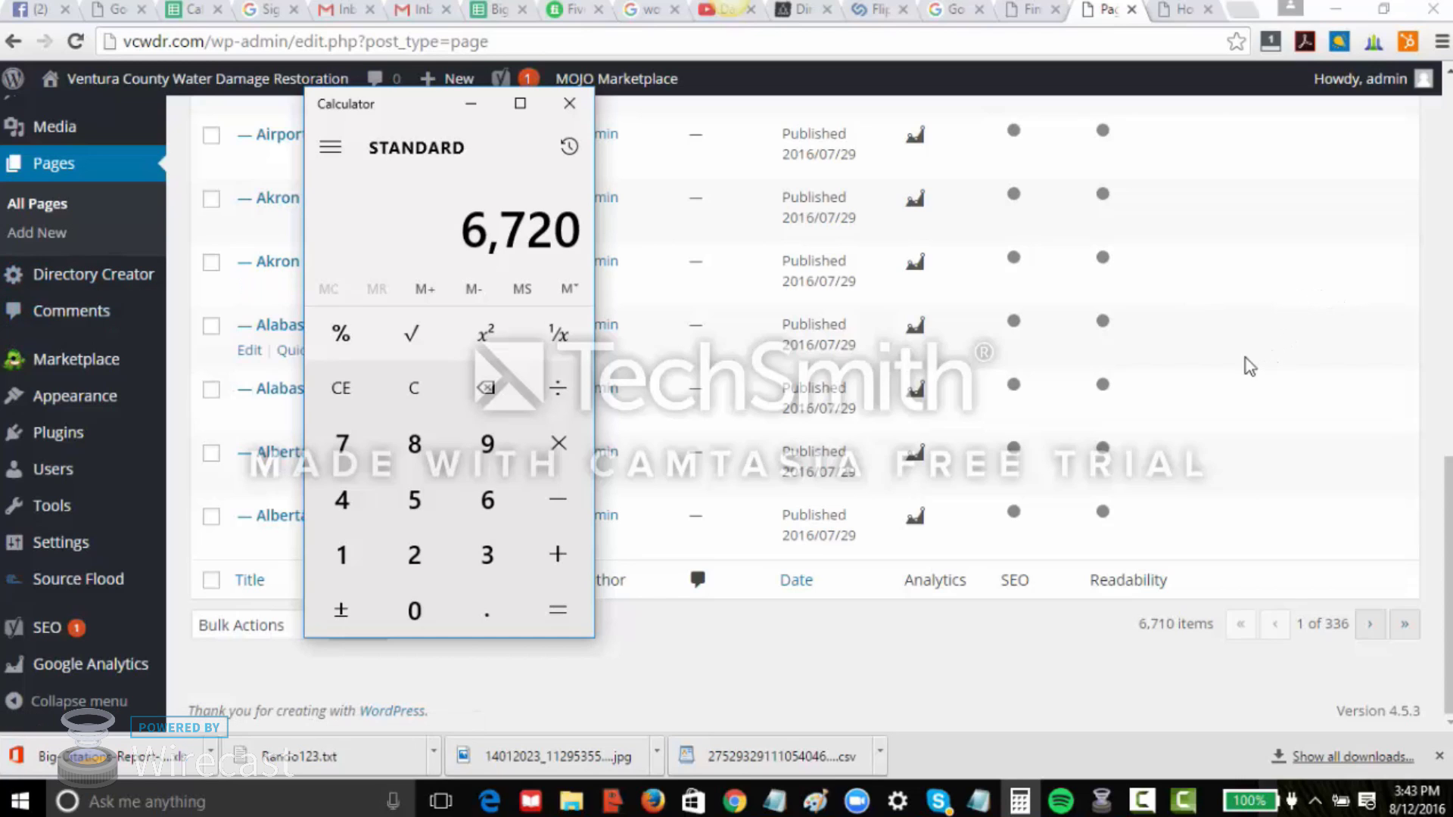
{"action": "left_click_drag", "start_coordinate": [399, 107], "coordinate": [877, 145]}
{"action": "scroll", "coordinate": [505, 409], "scroll_direction": "up", "scroll_amount": 5}
{"action": "scroll", "coordinate": [505, 409], "scroll_direction": "up", "scroll_amount": 3}
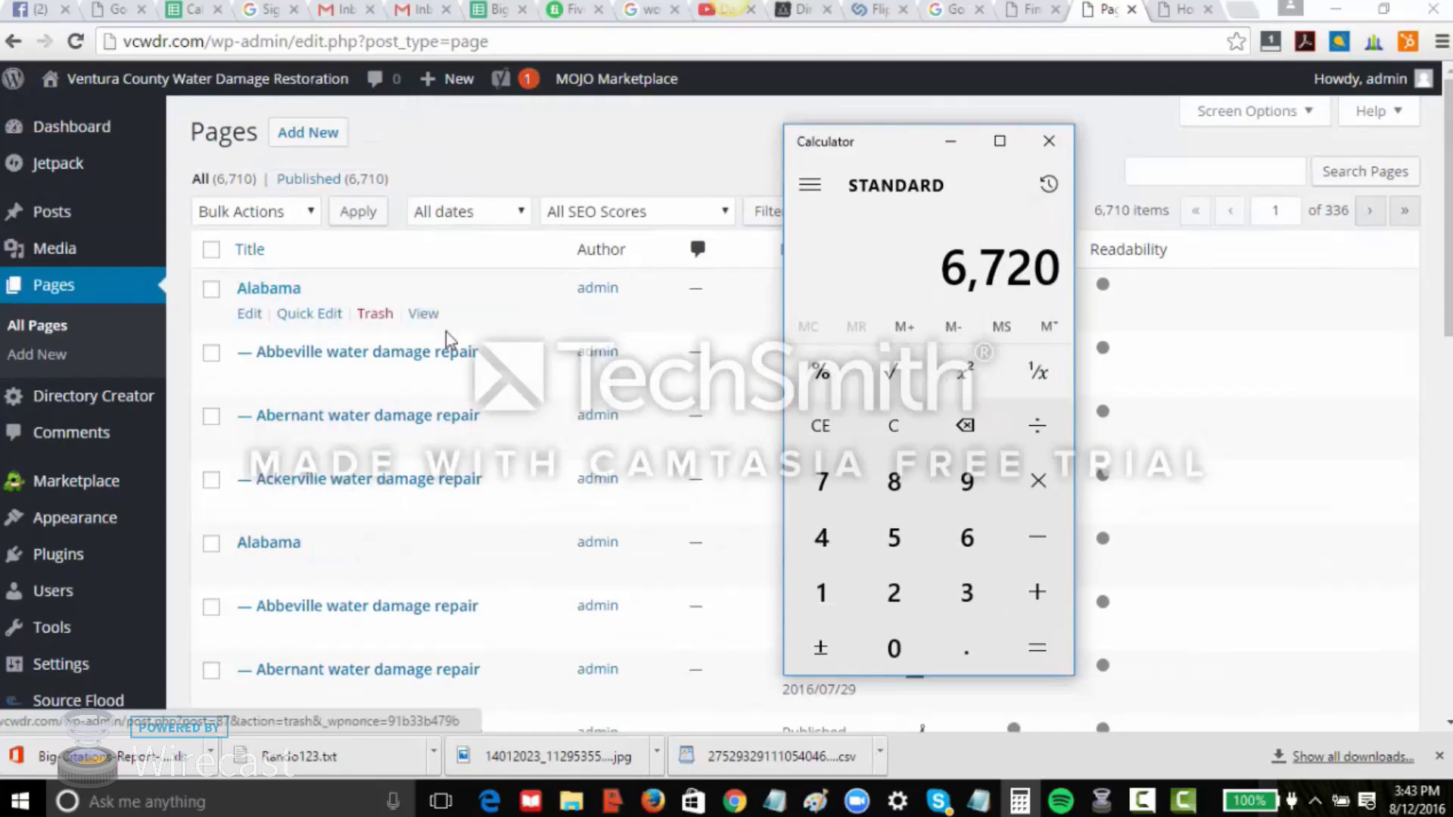
Open Alabama's View link from the Pages list in a new tab, then close it
{"action": "left_click", "coordinate": [423, 579]}
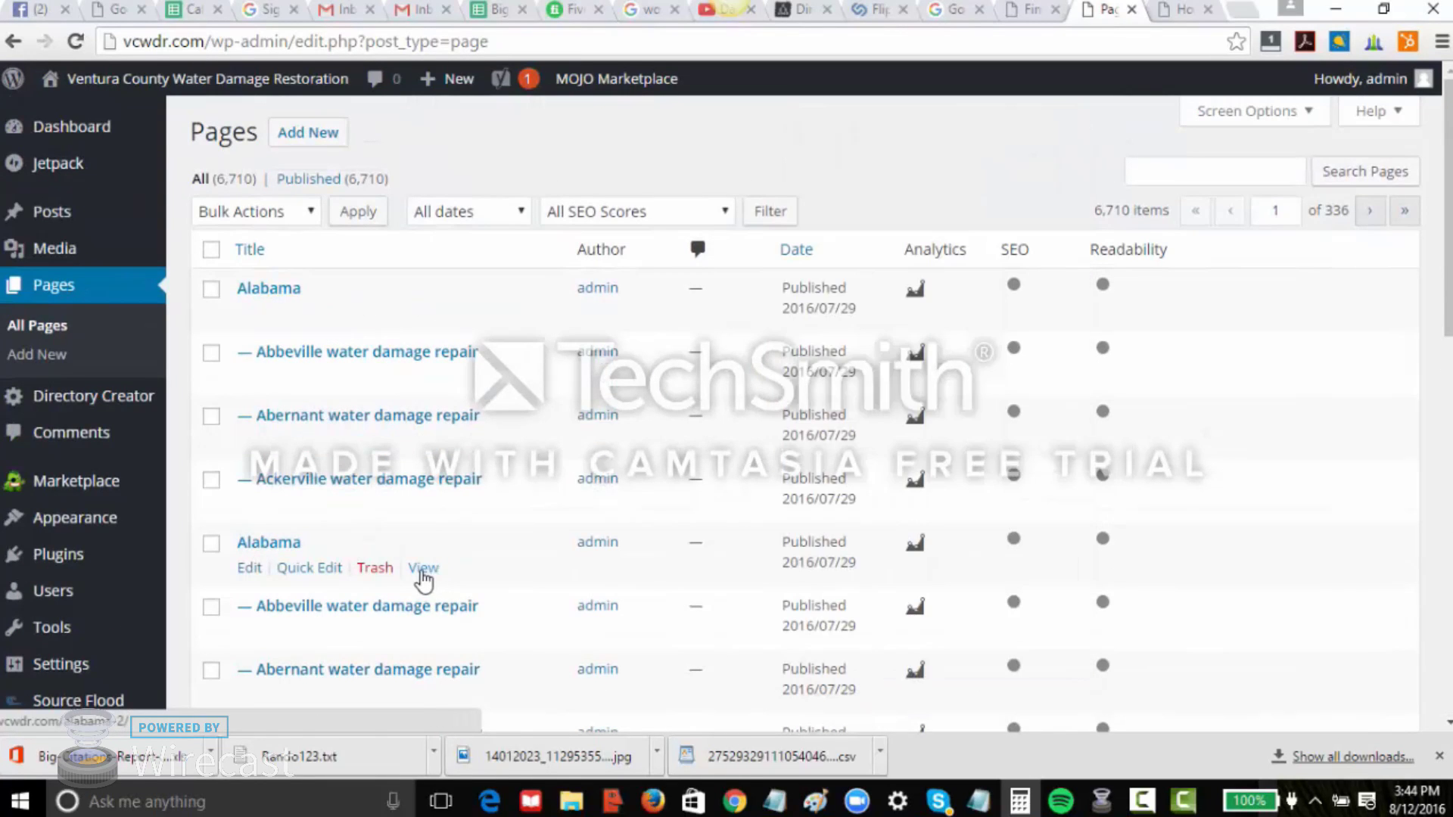
{"action": "right_click", "coordinate": [422, 568]}
{"action": "left_click", "coordinate": [503, 587]}
{"action": "left_click", "coordinate": [1118, 11]}
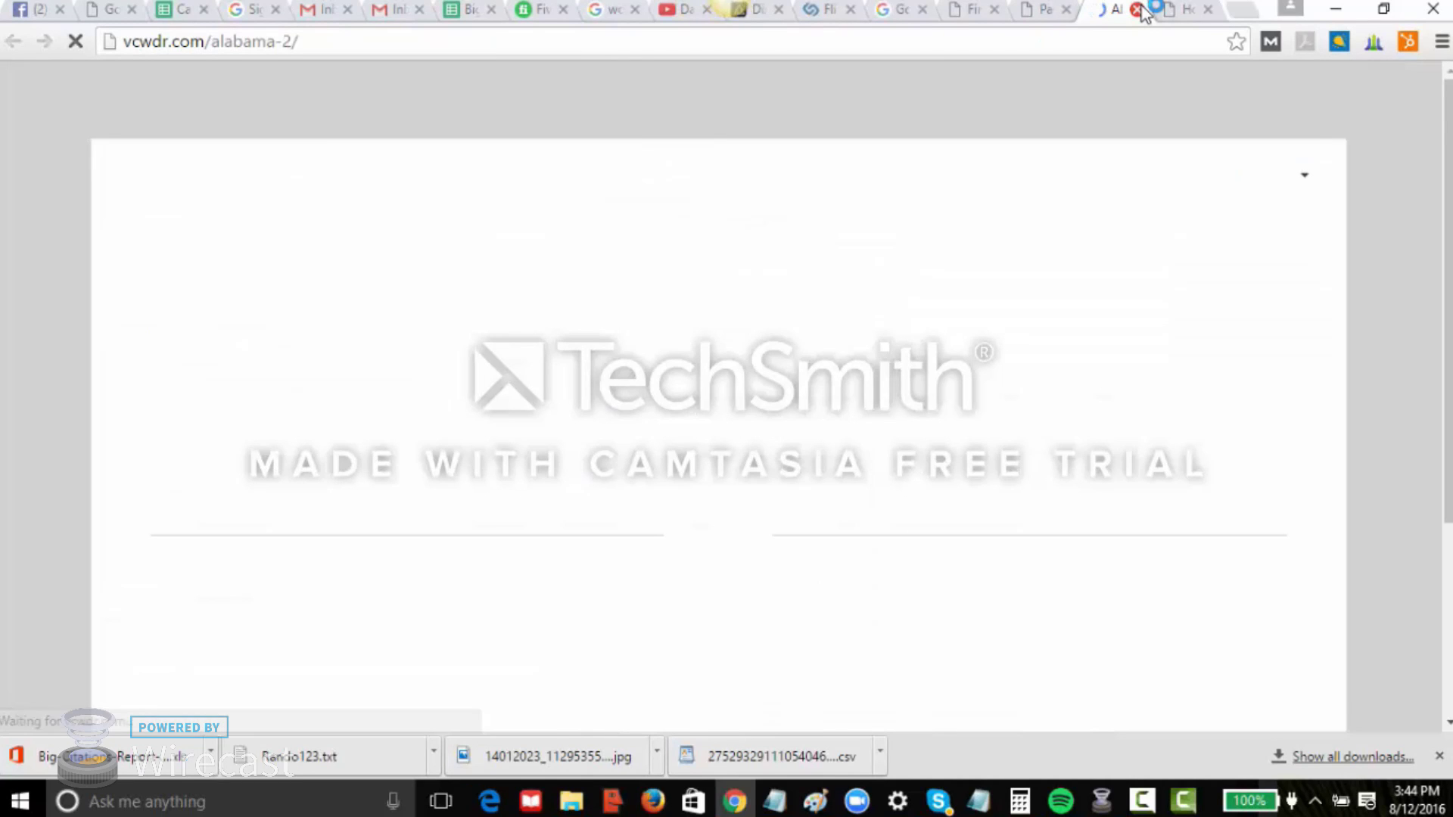
{"action": "left_click", "coordinate": [1137, 9]}
Browse the Find a water damage repair state-flag directory, then return to Pages
{"action": "left_click", "coordinate": [979, 11]}
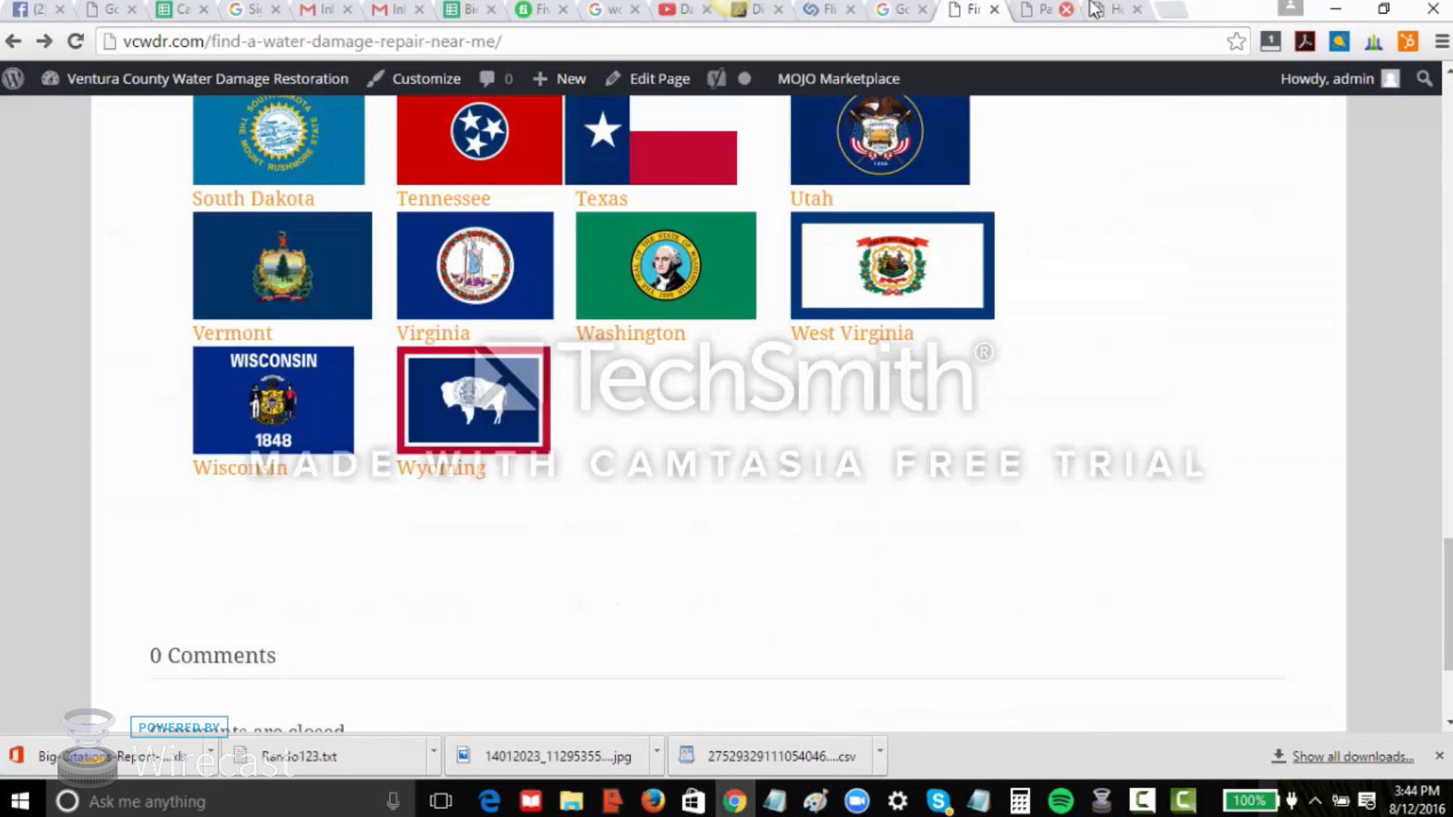
{"action": "left_click", "coordinate": [1096, 9]}
{"action": "left_click", "coordinate": [1035, 9]}
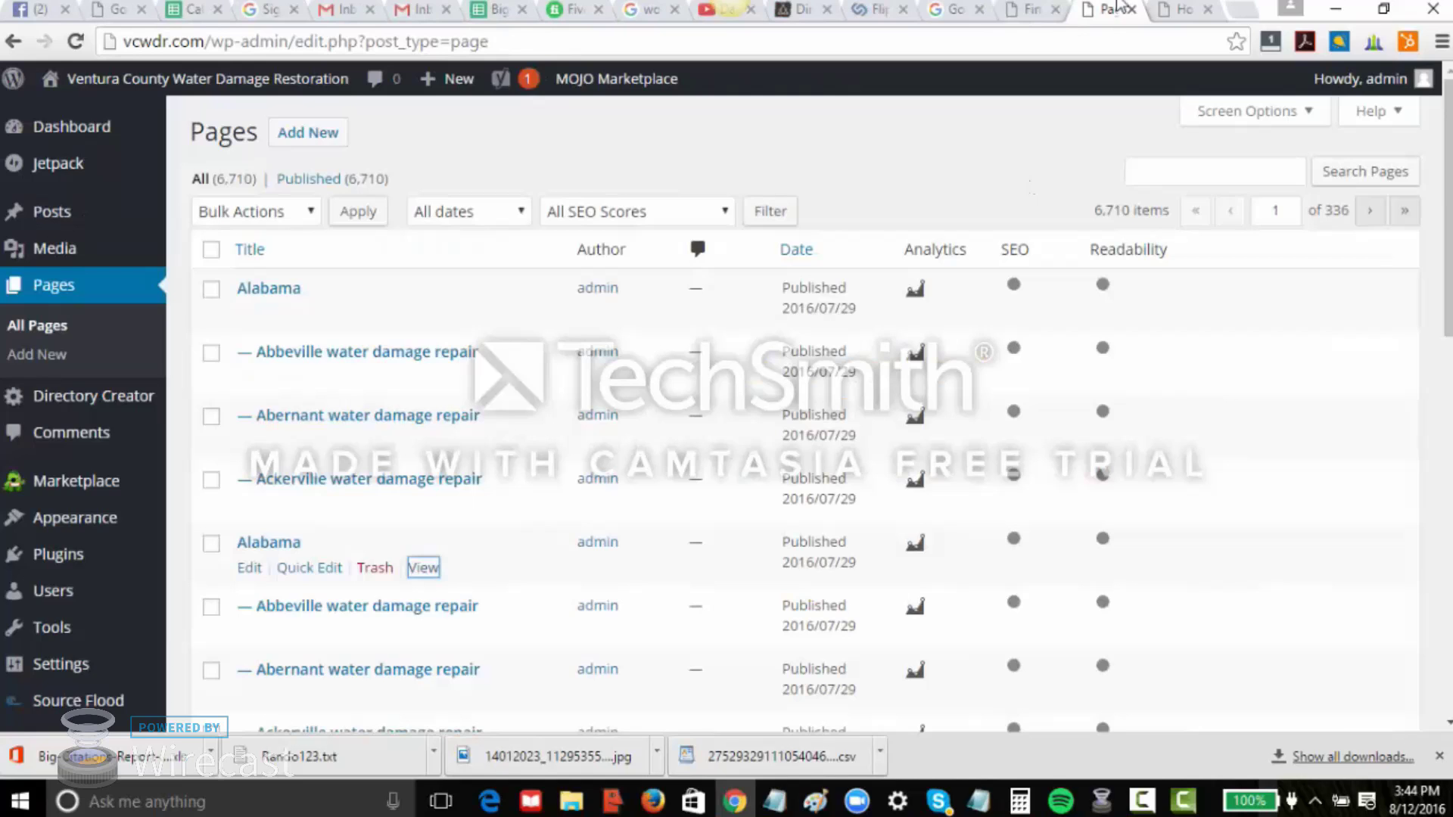
{"action": "left_click", "coordinate": [1187, 8]}
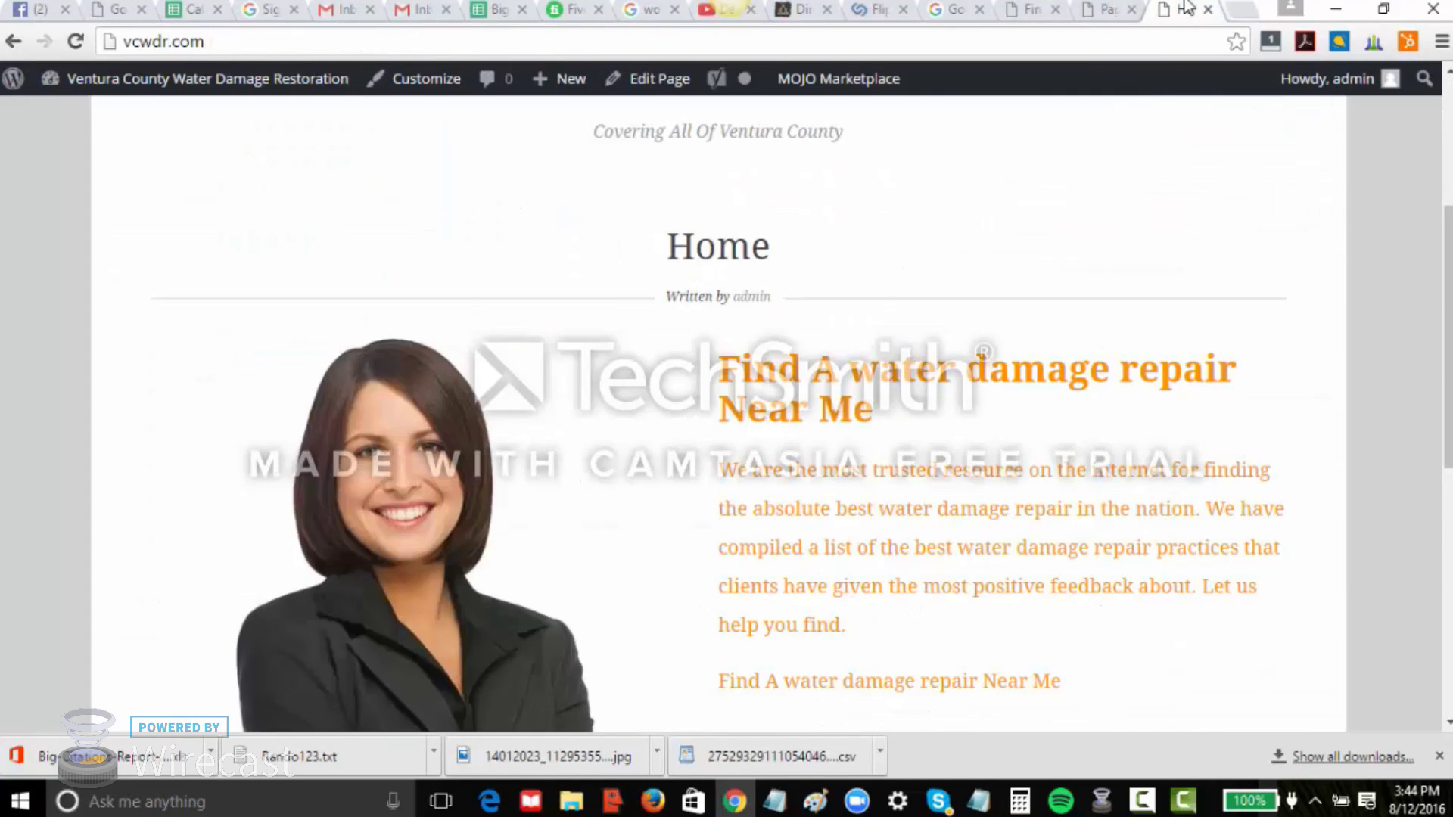
{"action": "left_click", "coordinate": [1038, 9]}
{"action": "scroll", "coordinate": [191, 447], "scroll_direction": "up", "scroll_amount": 7}
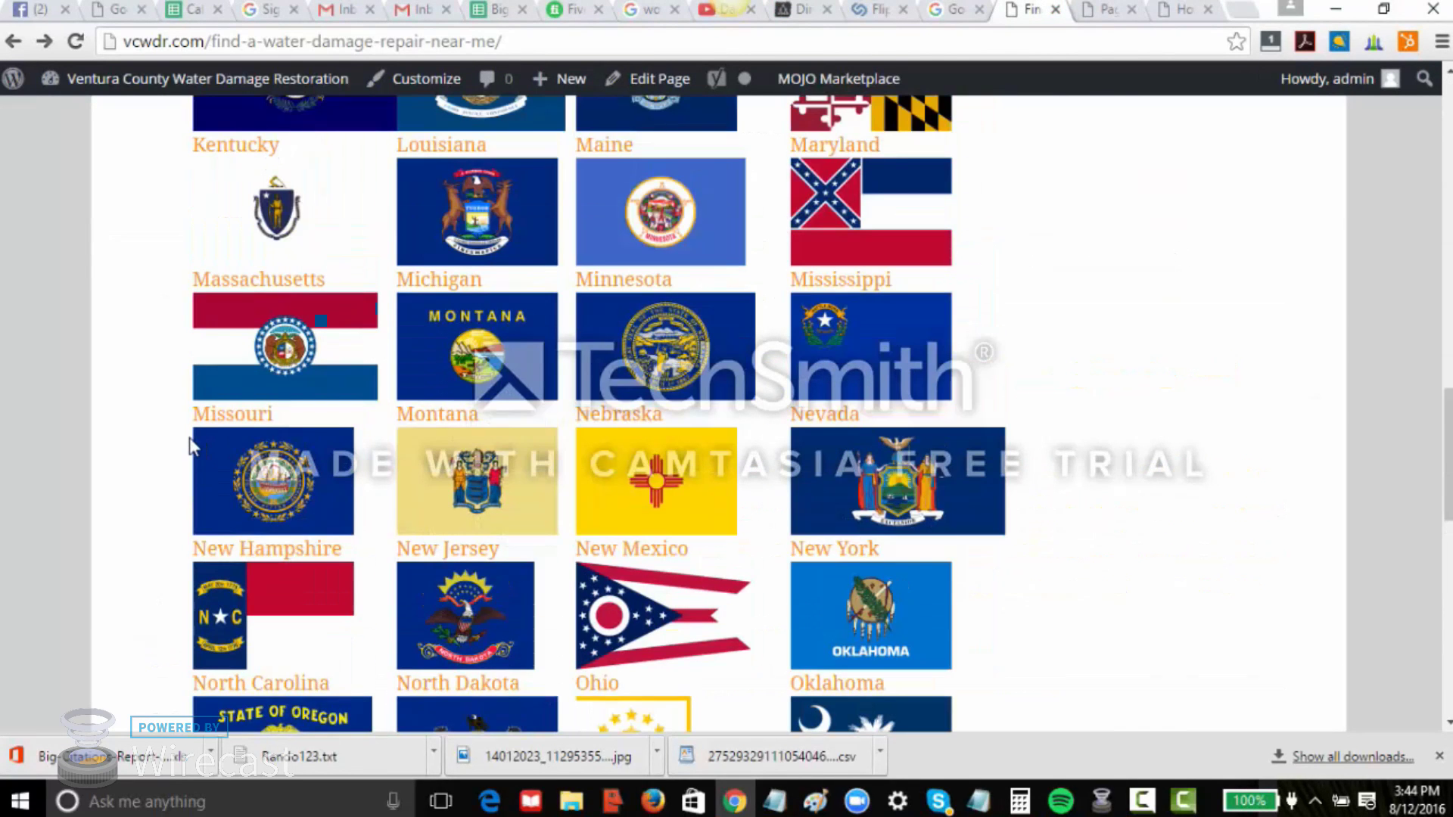
{"action": "scroll", "coordinate": [191, 446], "scroll_direction": "up", "scroll_amount": 4}
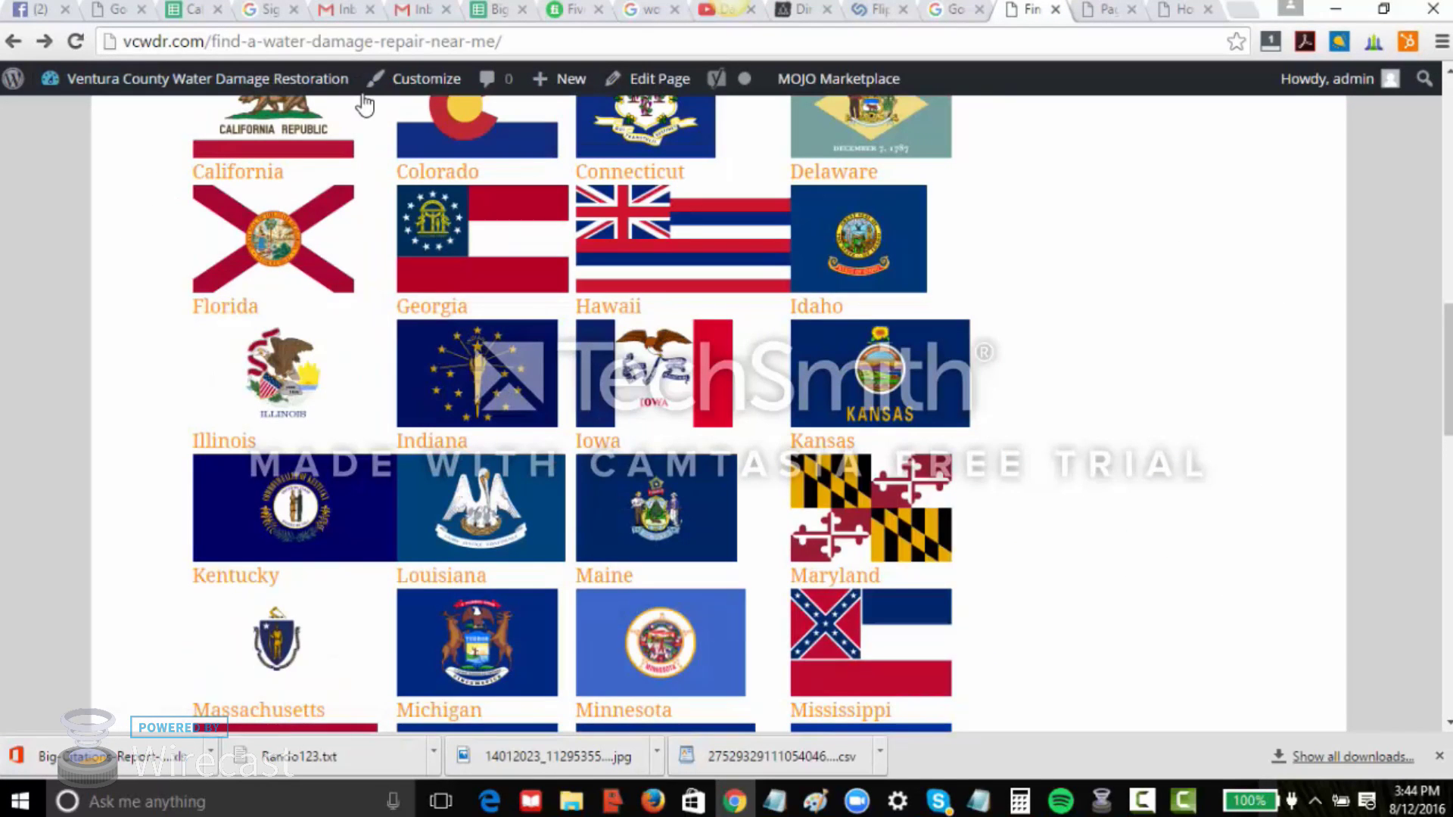
{"action": "mouse_move", "coordinate": [276, 42]}
{"action": "left_mouse_down"}
{"action": "mouse_move", "coordinate": [431, 42]}
{"action": "mouse_move", "coordinate": [306, 42]}
{"action": "left_mouse_up"}
{"action": "scroll", "coordinate": [51, 297], "scroll_direction": "up", "scroll_amount": 3}
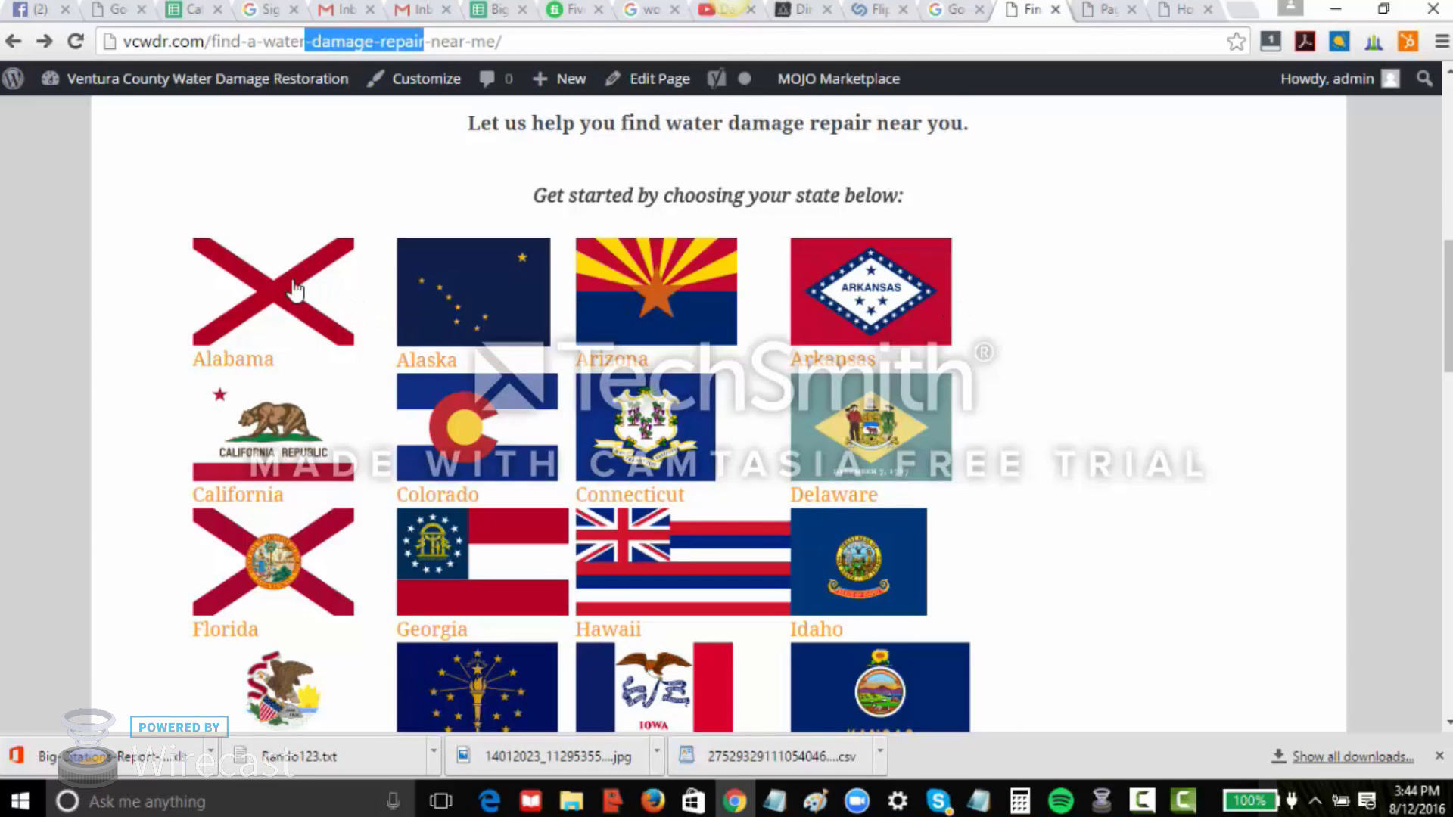
{"action": "scroll", "coordinate": [187, 296], "scroll_direction": "down", "scroll_amount": 4}
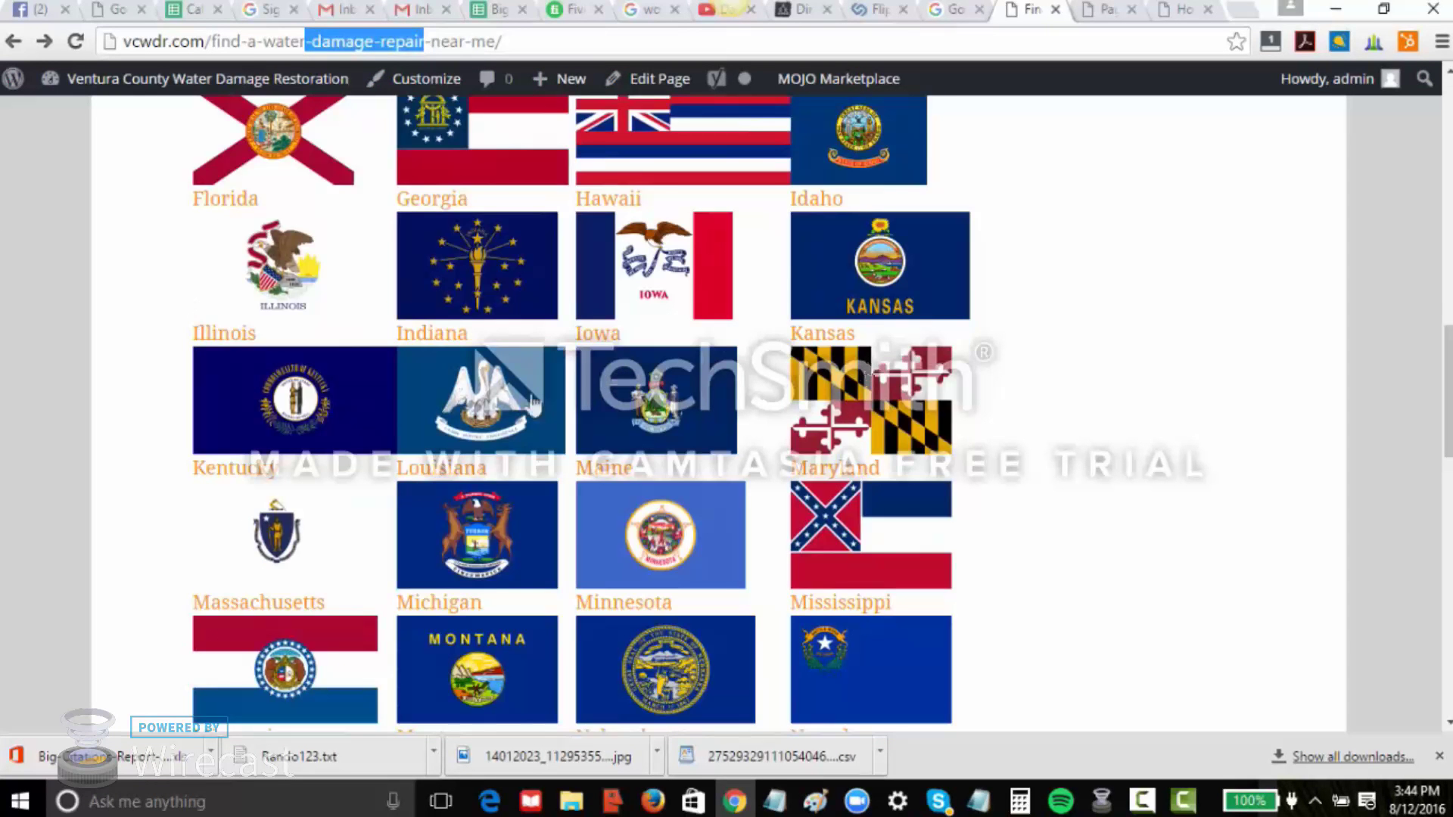
{"action": "scroll", "coordinate": [1192, 474], "scroll_direction": "down", "scroll_amount": 1}
{"action": "scroll", "coordinate": [1192, 475], "scroll_direction": "down", "scroll_amount": 7}
{"action": "scroll", "coordinate": [50, 357], "scroll_direction": "up", "scroll_amount": 4}
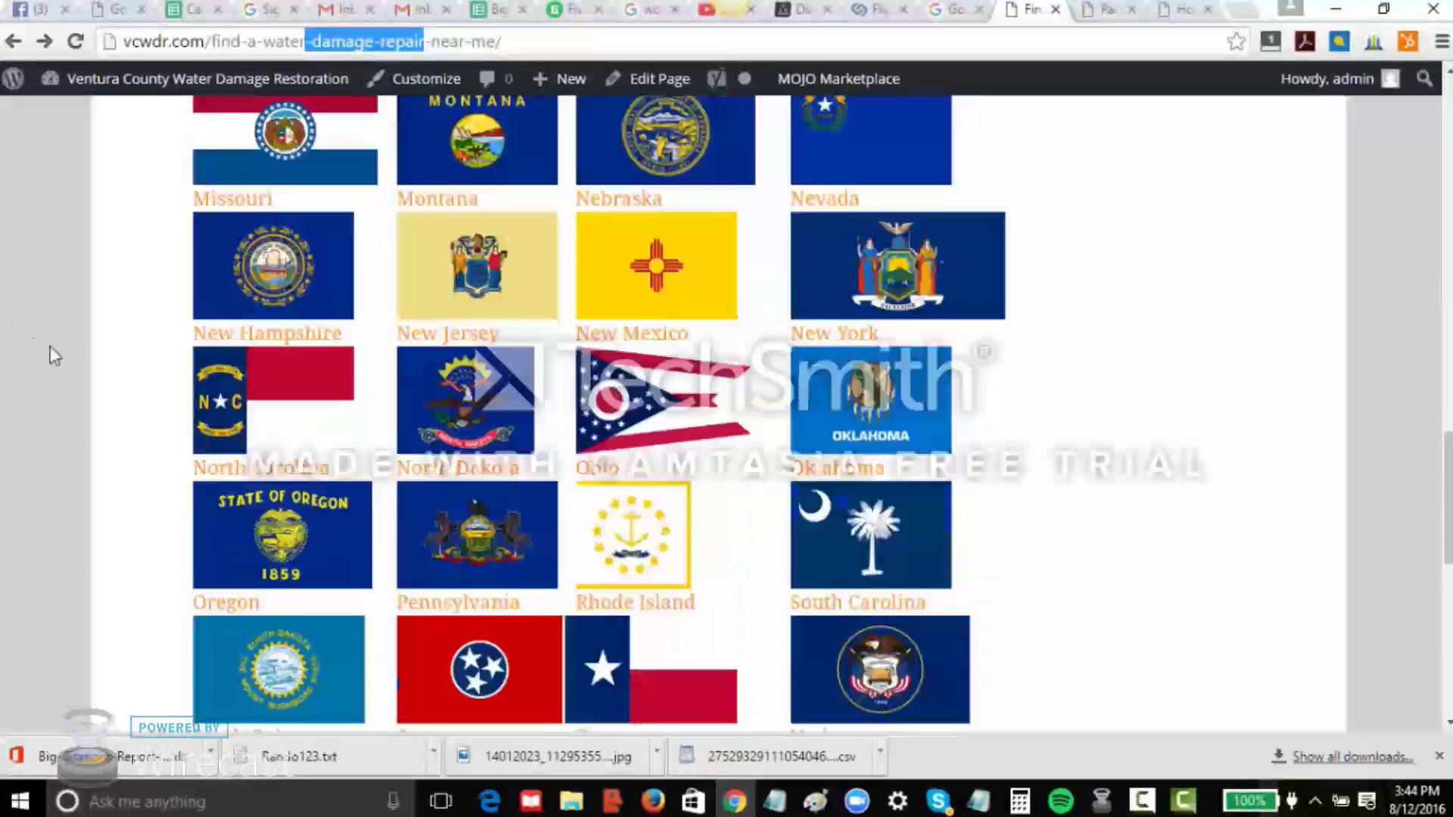
{"action": "scroll", "coordinate": [50, 356], "scroll_direction": "down", "scroll_amount": 4}
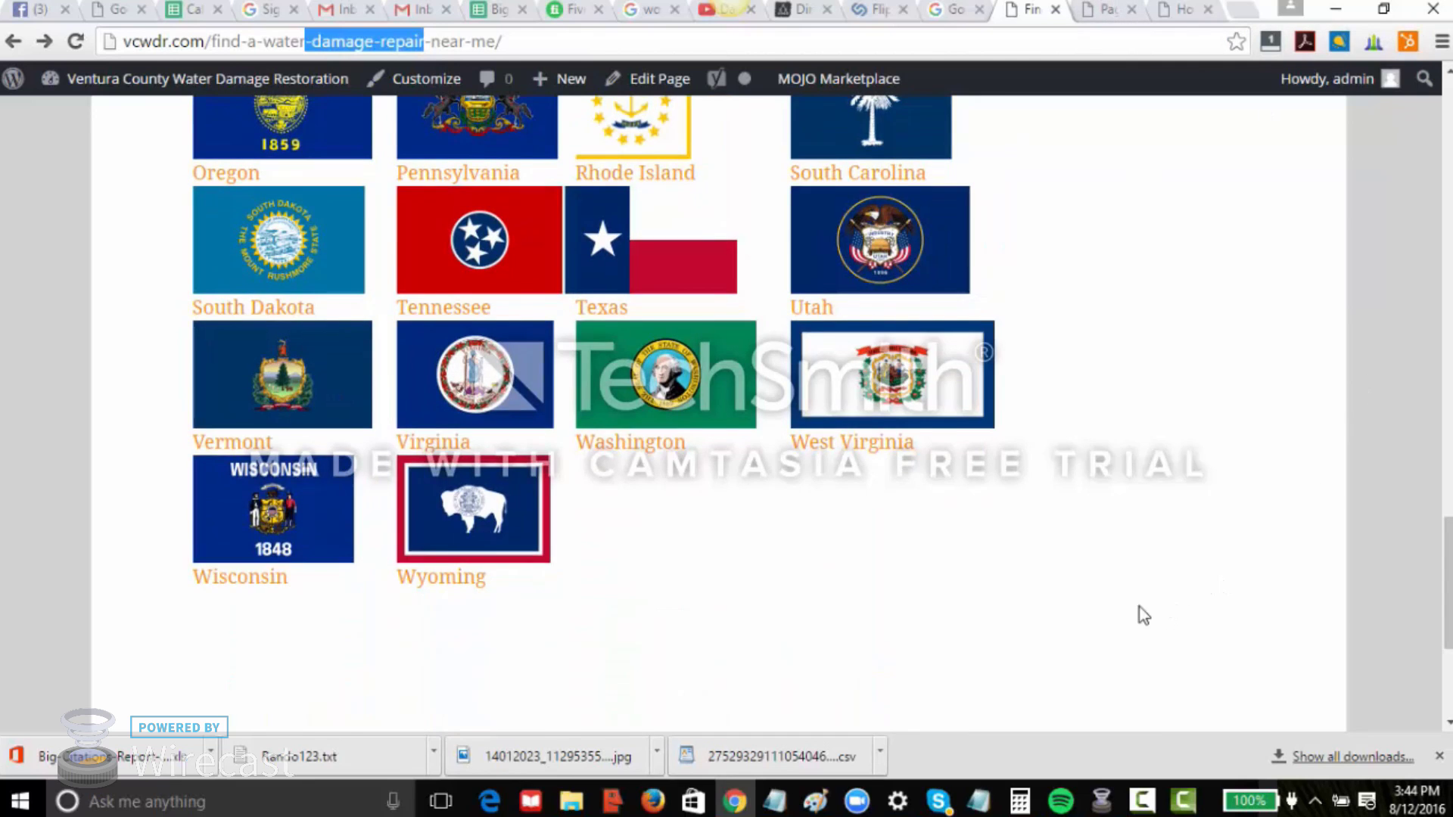
{"action": "scroll", "coordinate": [1138, 613], "scroll_direction": "up", "scroll_amount": 2}
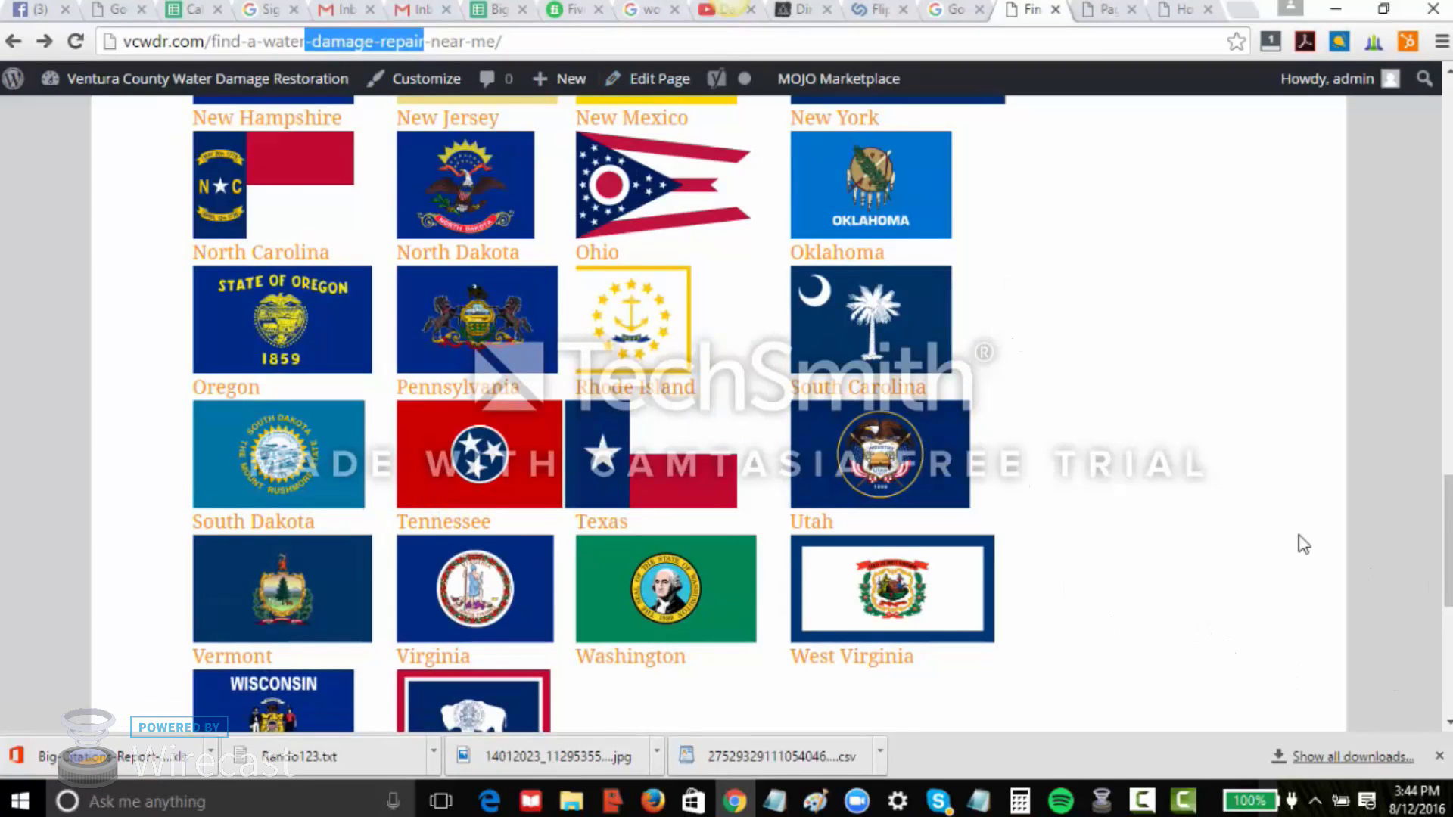
{"action": "key", "text": "ctrl+Tab"}
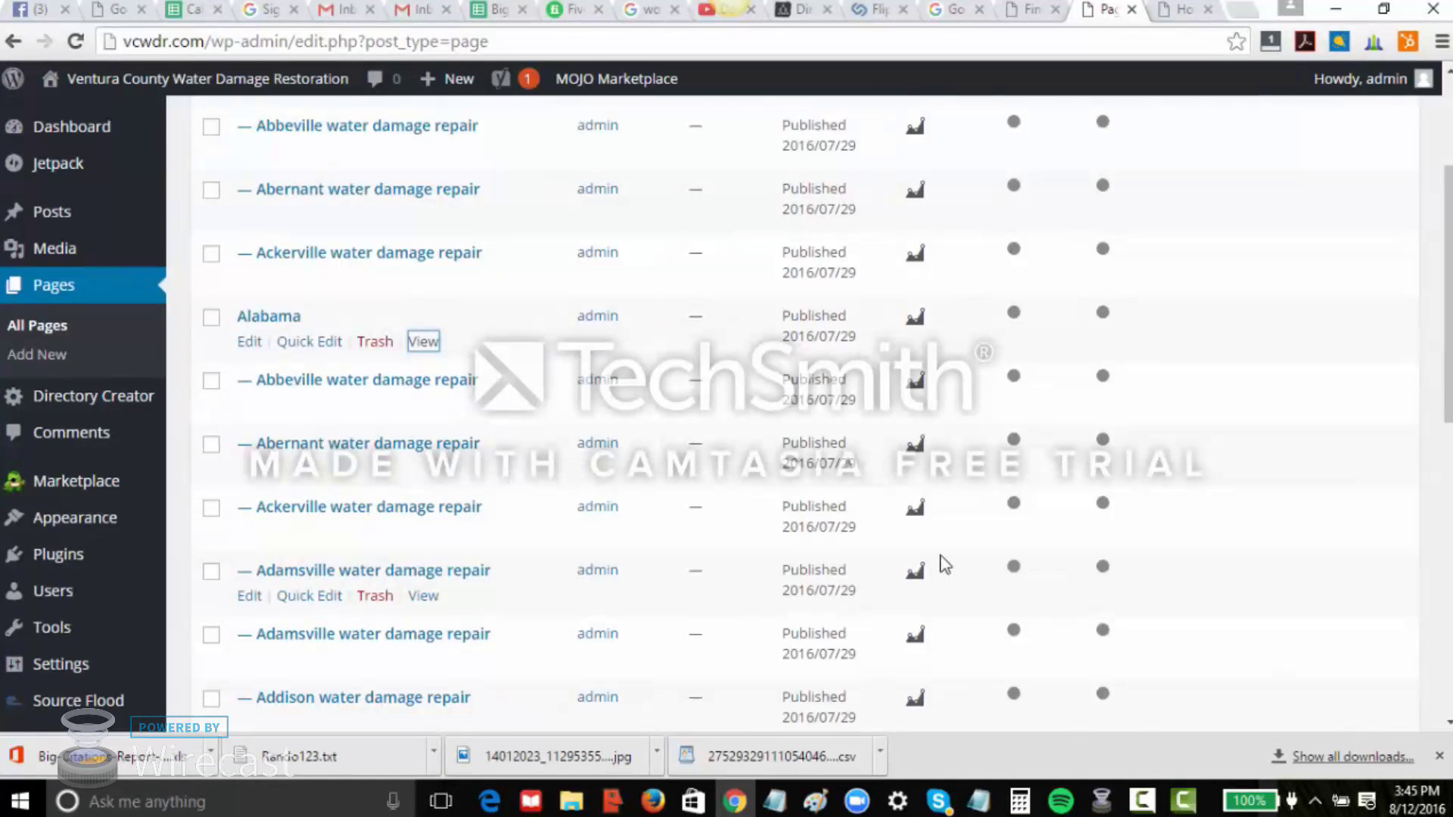
{"action": "scroll", "coordinate": [940, 556], "scroll_direction": "up", "scroll_amount": 2}
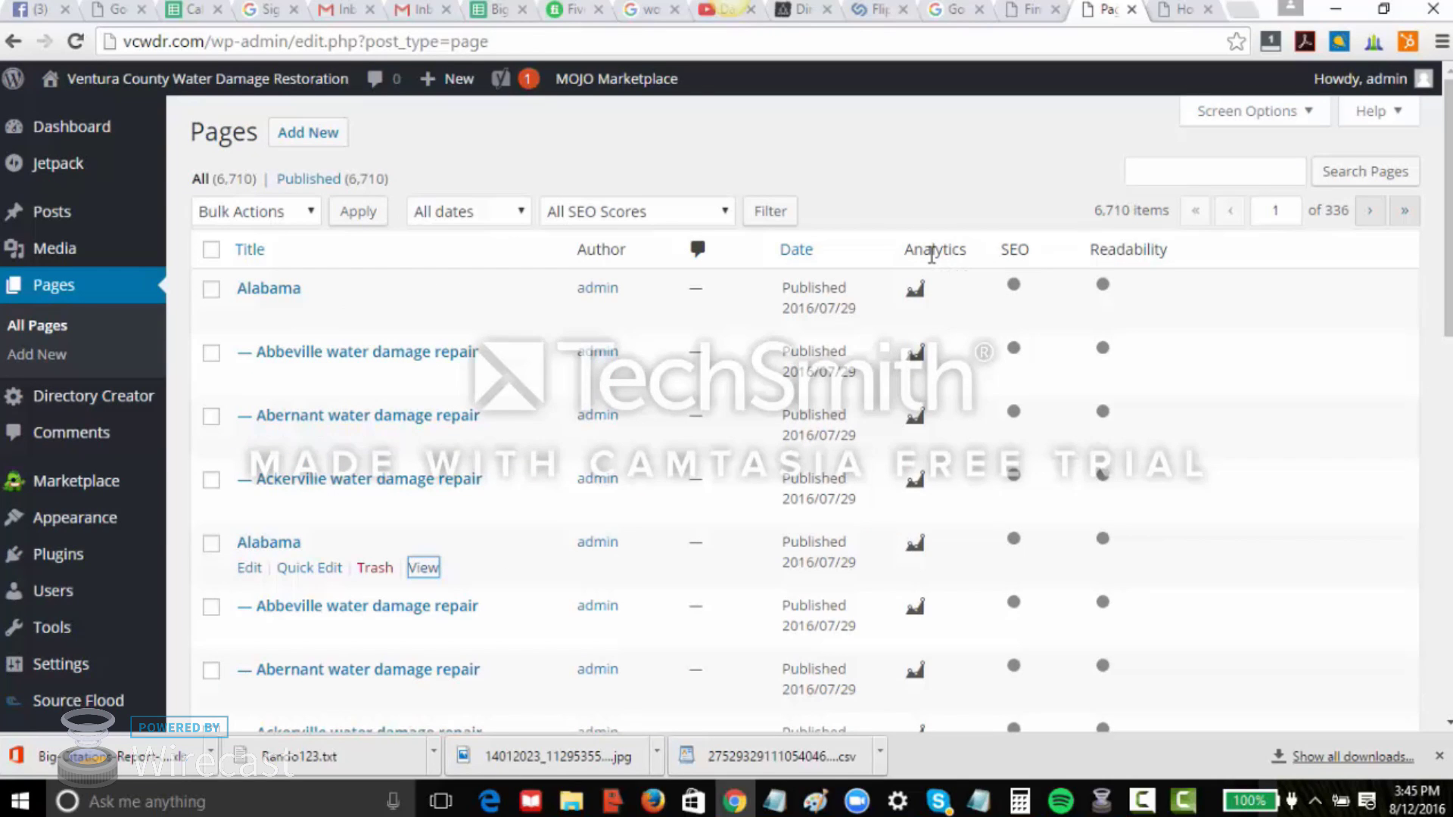